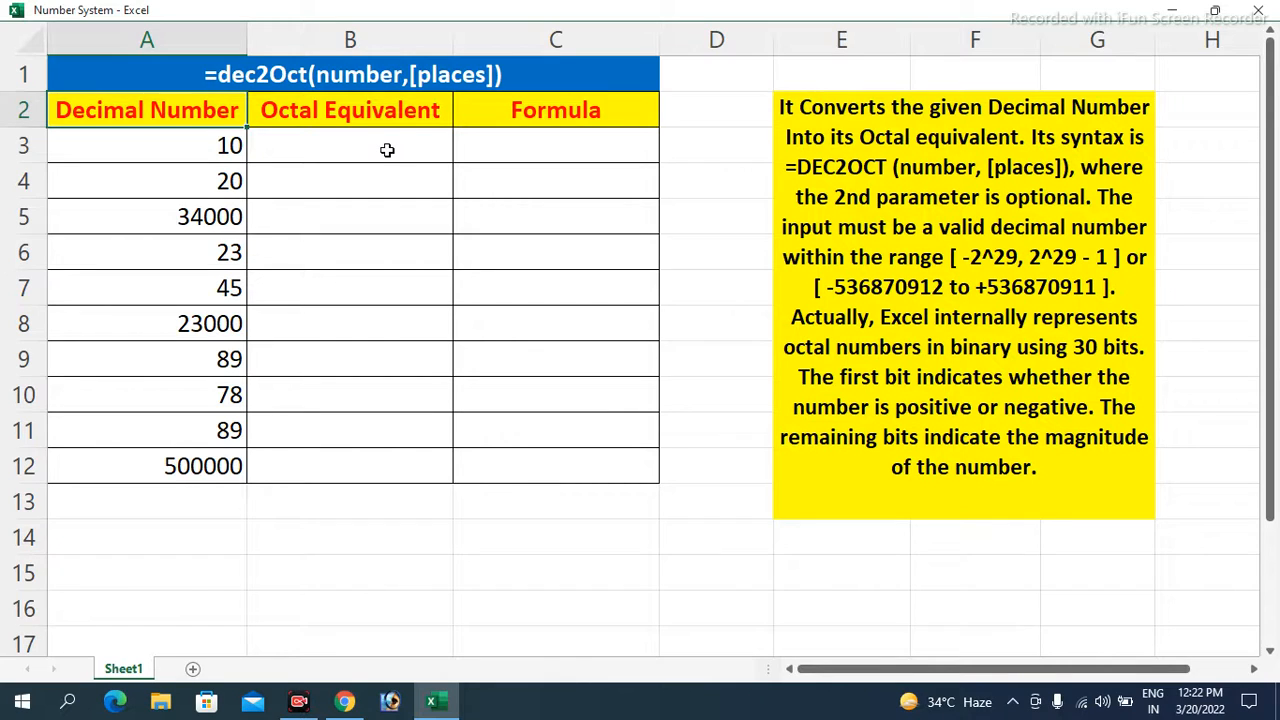
Step: Enter the formula =DEC2OCT(19) in cell C14 to convert decimal 19 to octal
{"action": "left_click", "coordinate": [512, 539]}
{"action": "type", "text": "=dec2oct(19"}
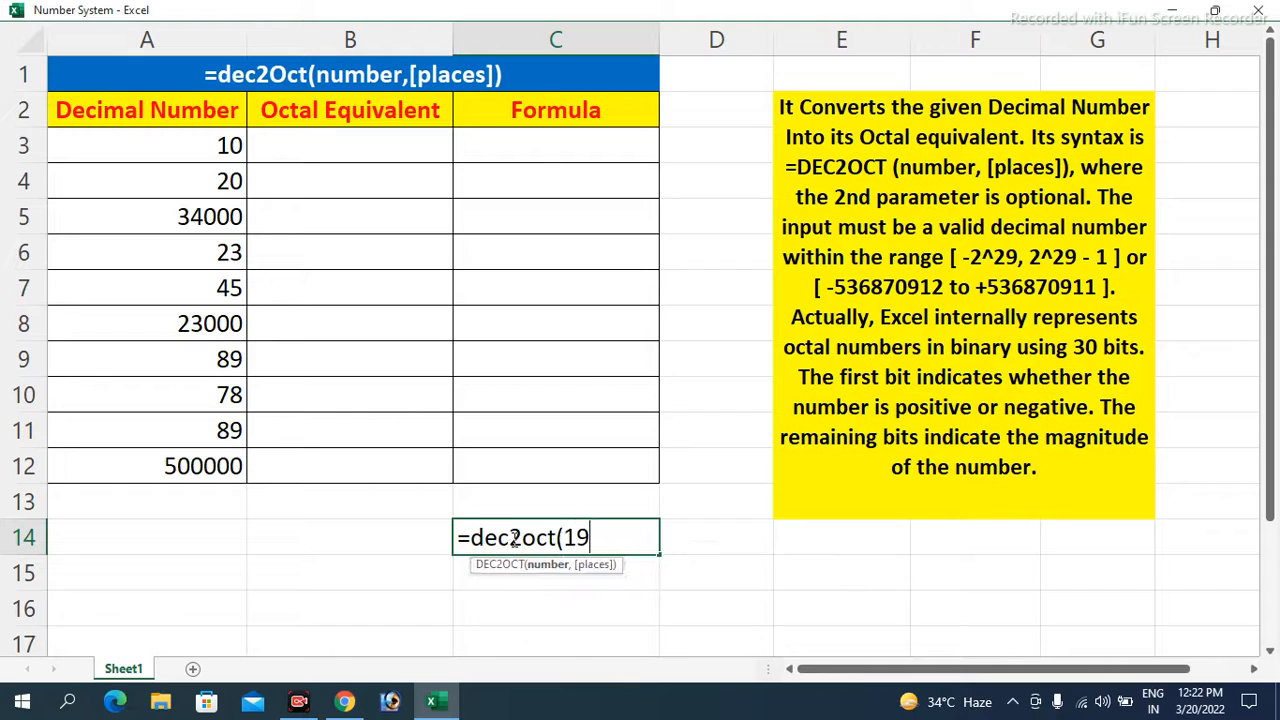
{"action": "type", "text": ")"}
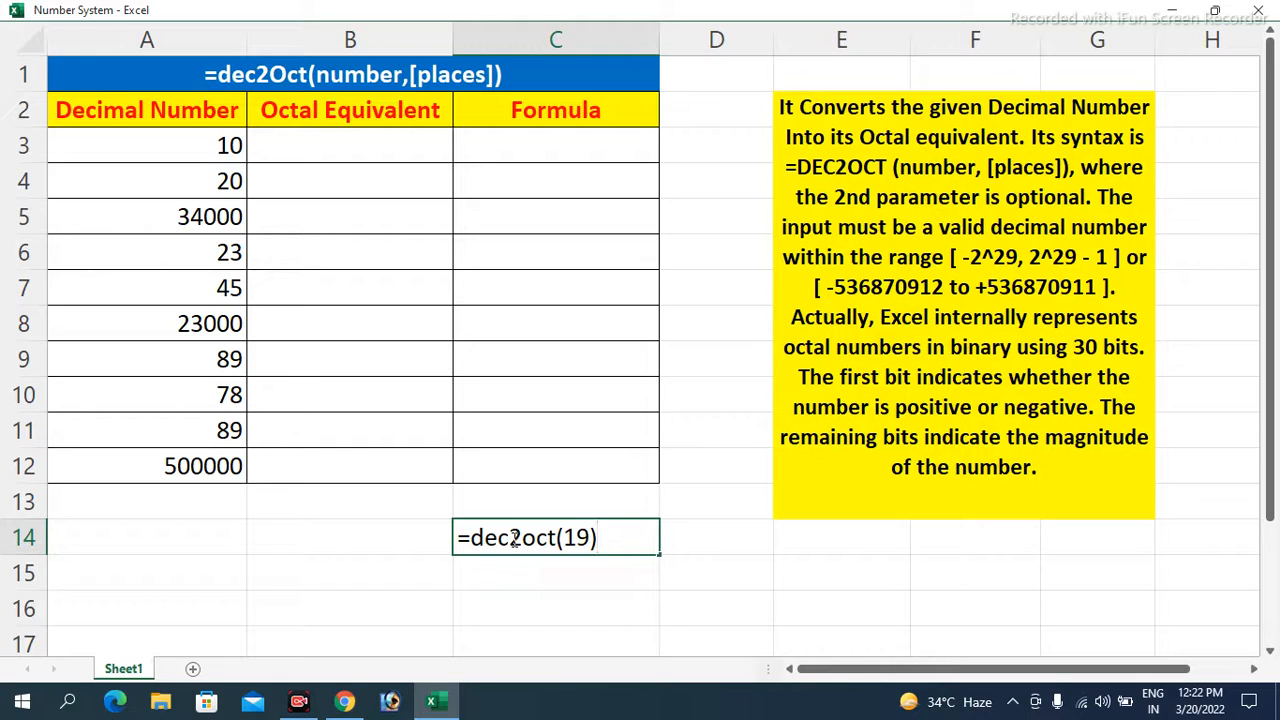
{"action": "key", "text": "Return"}
Step: Change the number in the C14 DEC2OCT formula to 198
{"action": "left_click", "coordinate": [512, 539]}
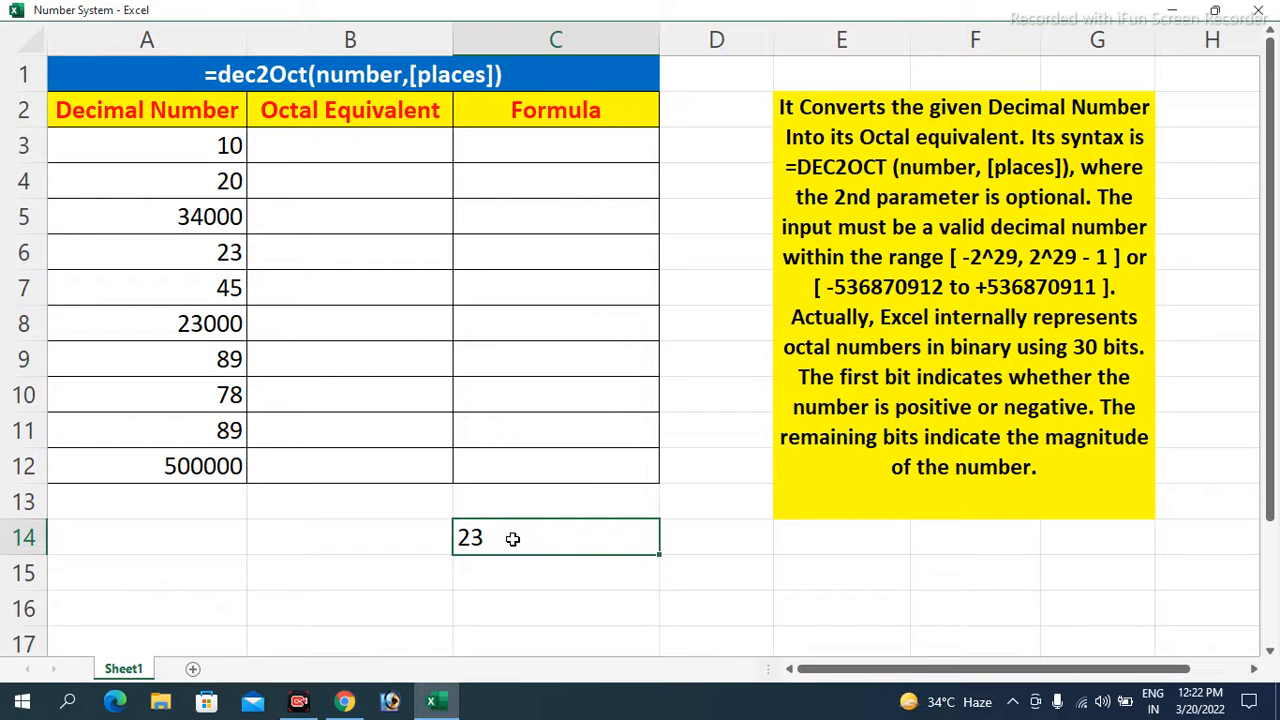
{"action": "key", "text": "F2"}
{"action": "key", "text": "Left"}
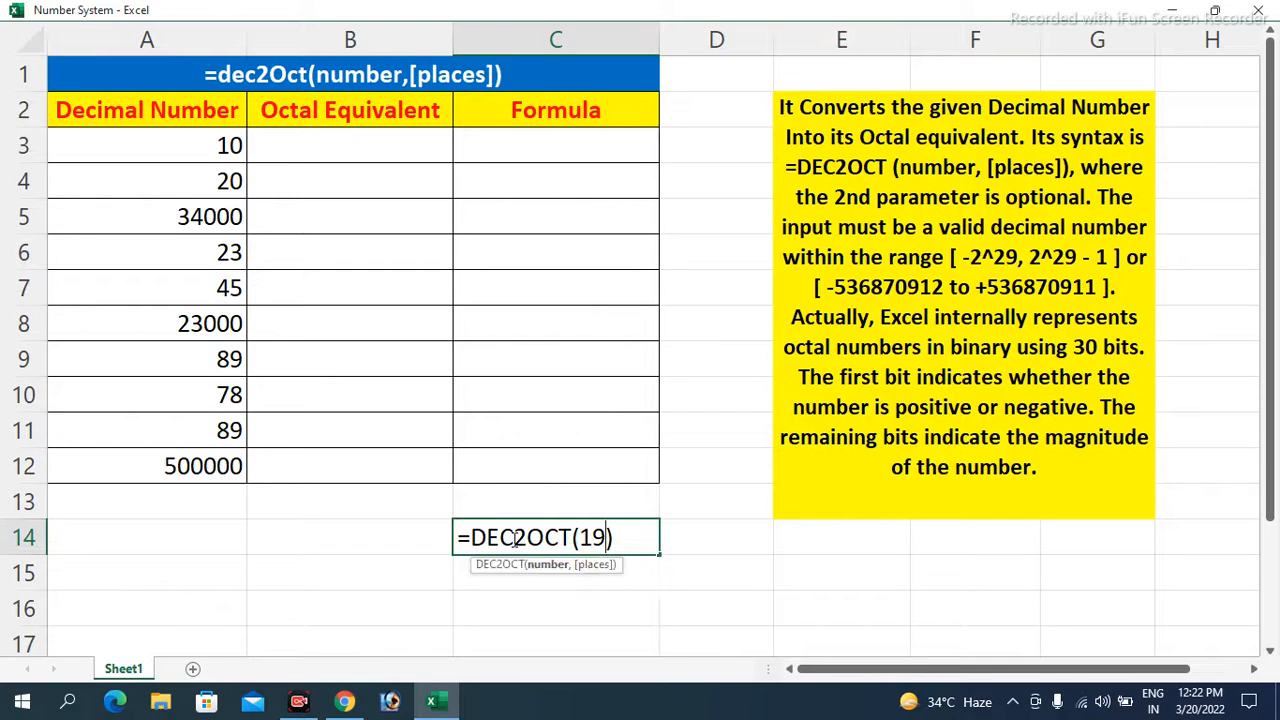
{"action": "type", "text": "8"}
{"action": "key", "text": "Return"}
Step: Add a places argument of 9 to the formula in C14, making it =DEC2OCT(198,9), and review it
{"action": "left_click", "coordinate": [512, 538]}
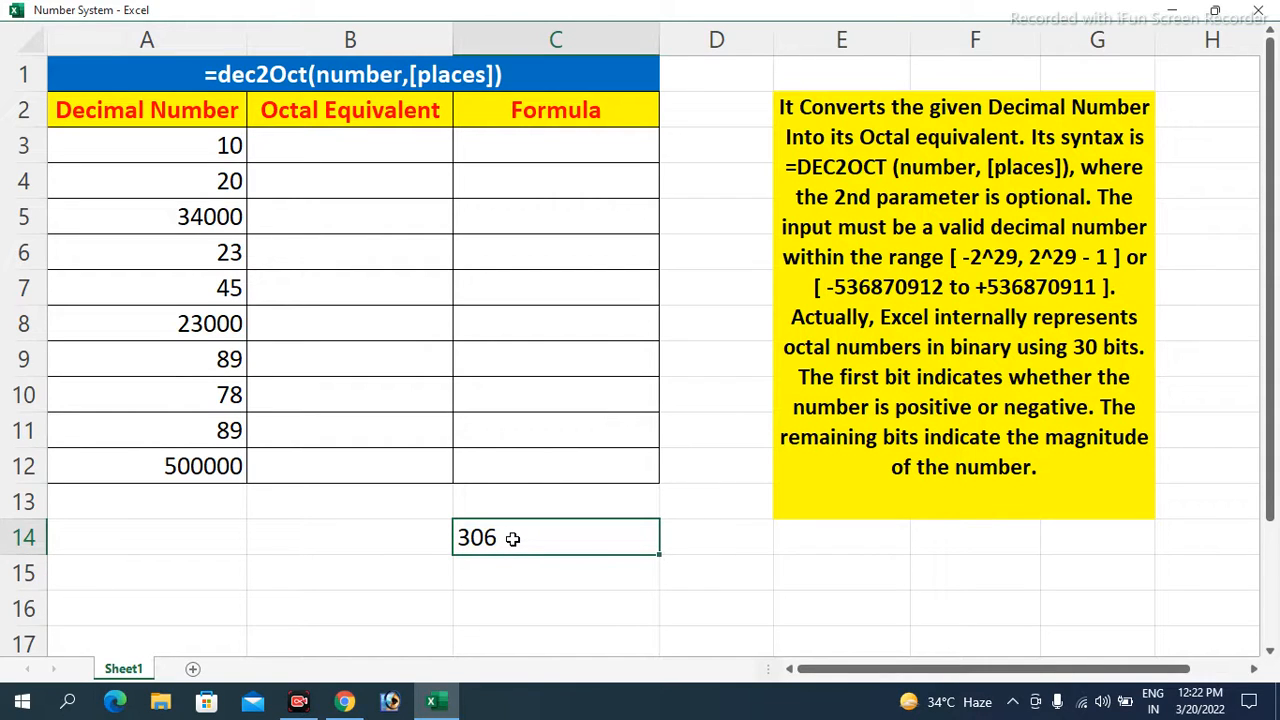
{"action": "key", "text": "F2"}
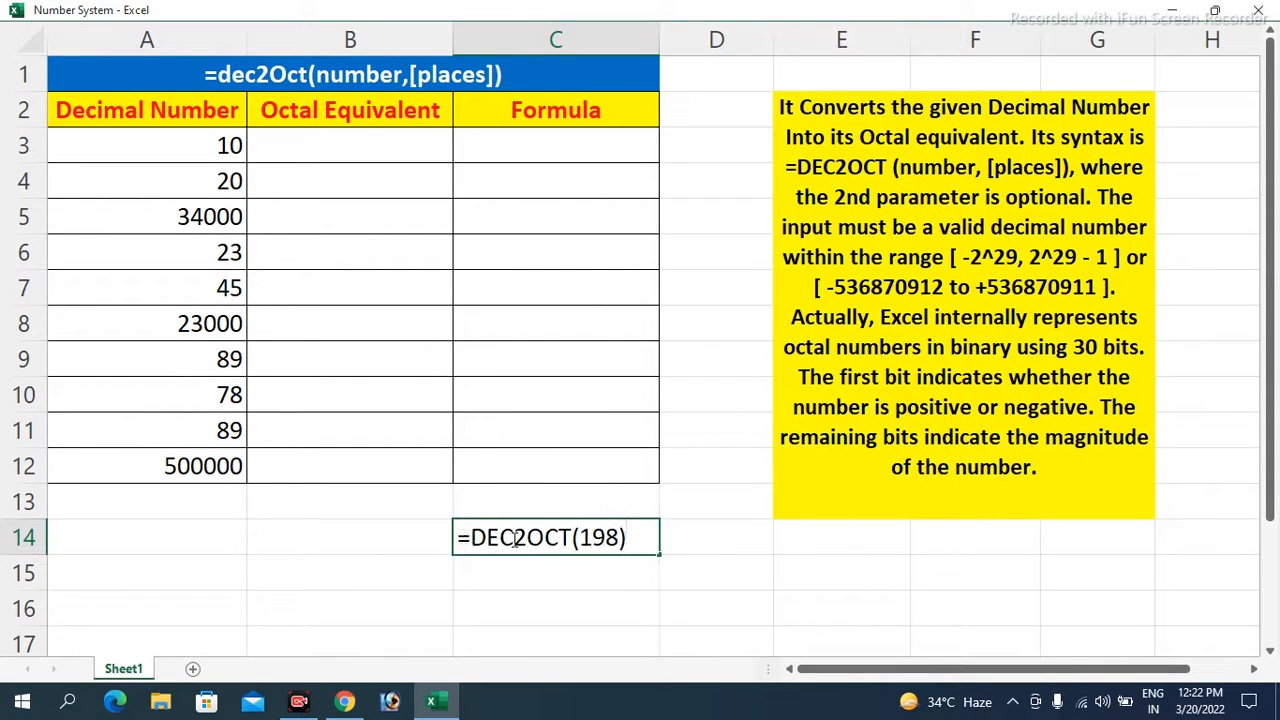
{"action": "key", "text": "Left"}
{"action": "type", "text": ","}
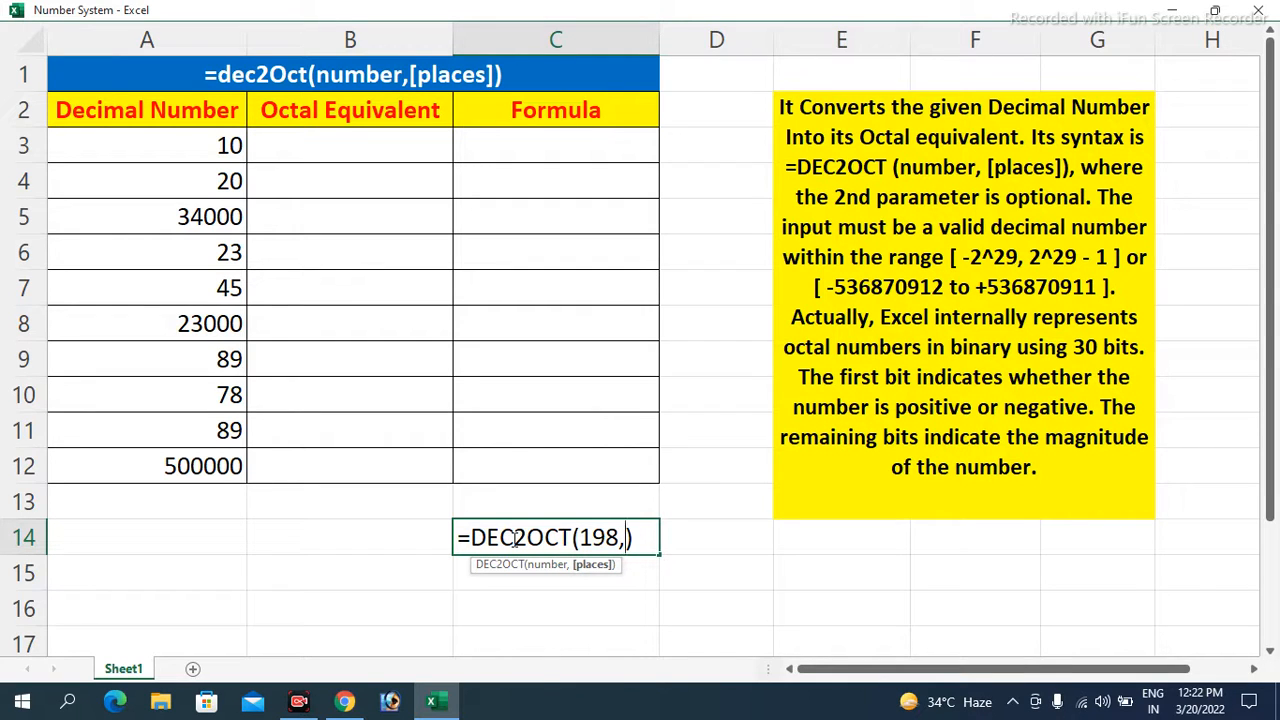
{"action": "type", "text": "8"}
{"action": "key", "text": "BackSpace"}
{"action": "type", "text": "9"}
{"action": "key", "text": "Return"}
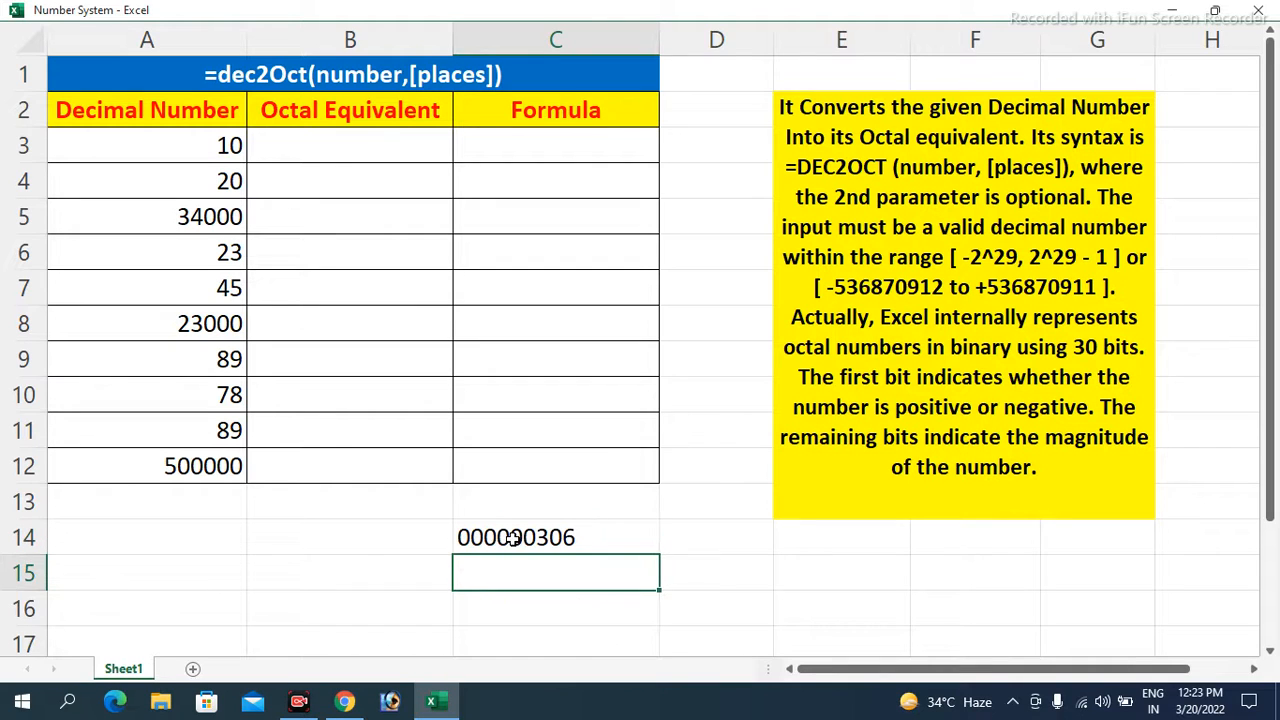
{"action": "left_click", "coordinate": [563, 538]}
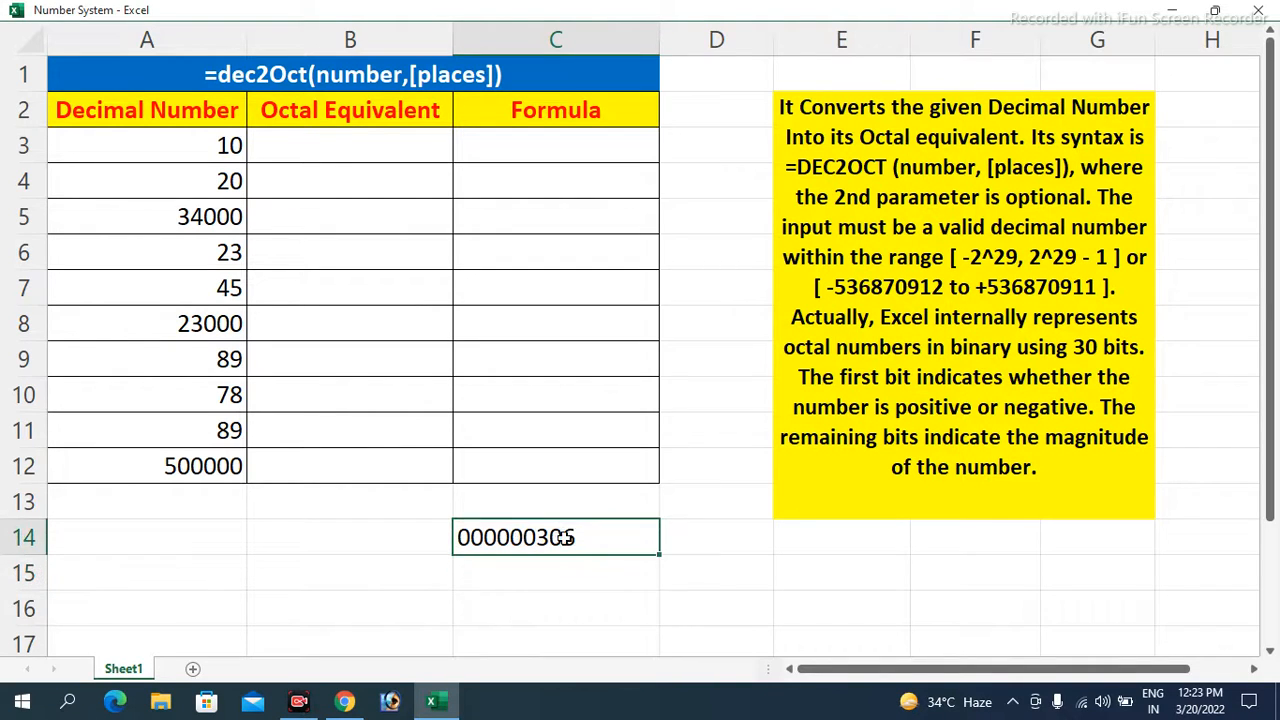
{"action": "double_click", "coordinate": [655, 549]}
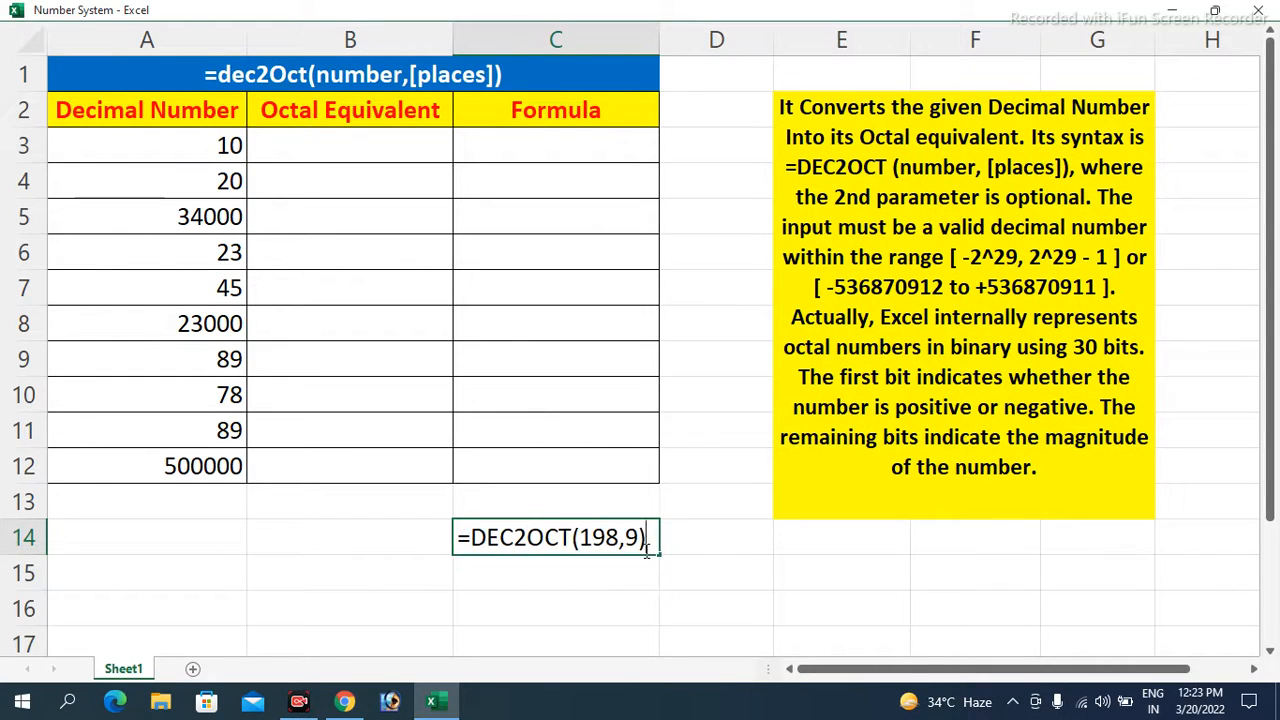
{"action": "key", "text": "Escape"}
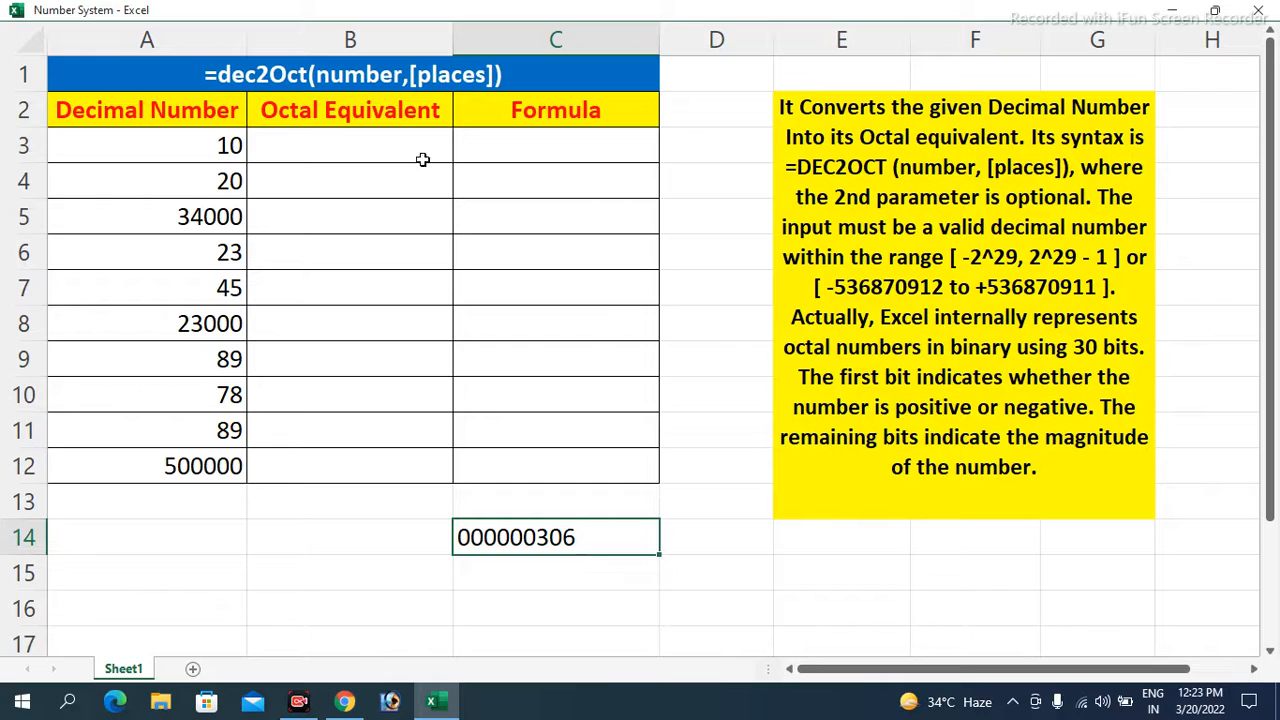
Step: Enter =DEC2OCT(A3) in cell B3 to convert the first decimal number in the table
{"action": "left_click_drag", "start_coordinate": [304, 144], "coordinate": [309, 466]}
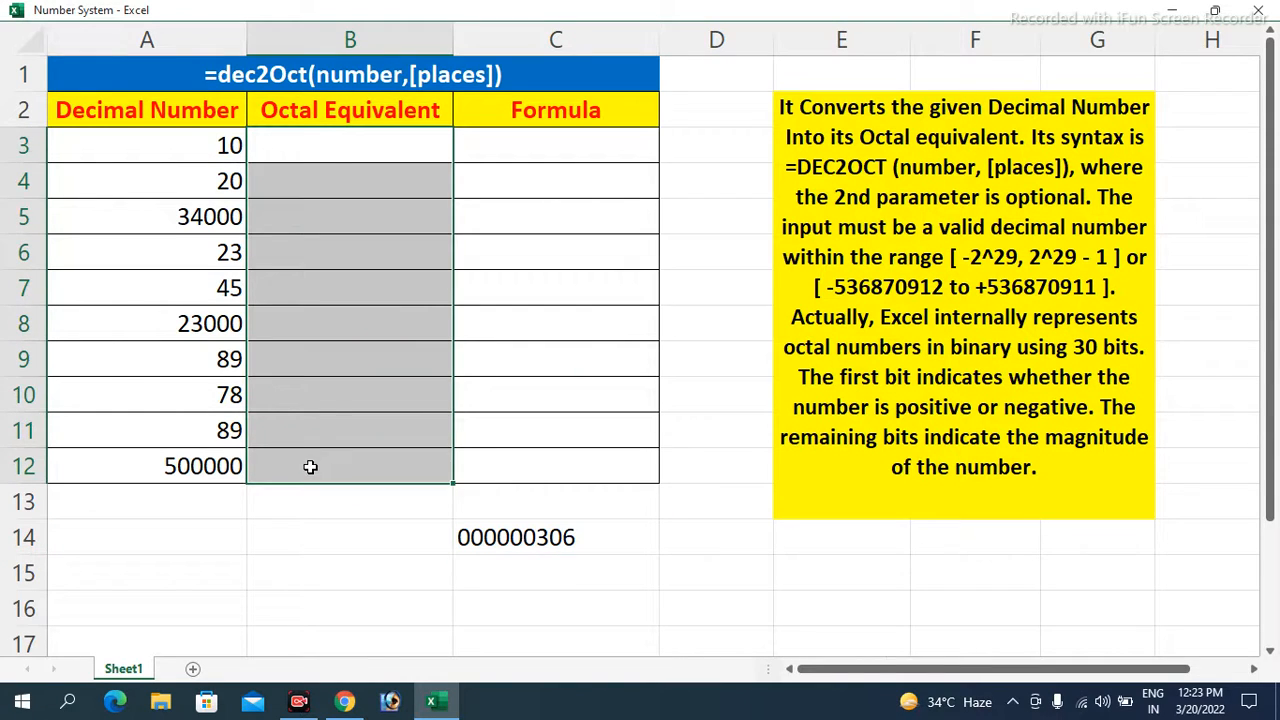
{"action": "left_click", "coordinate": [334, 141]}
{"action": "type", "text": "="}
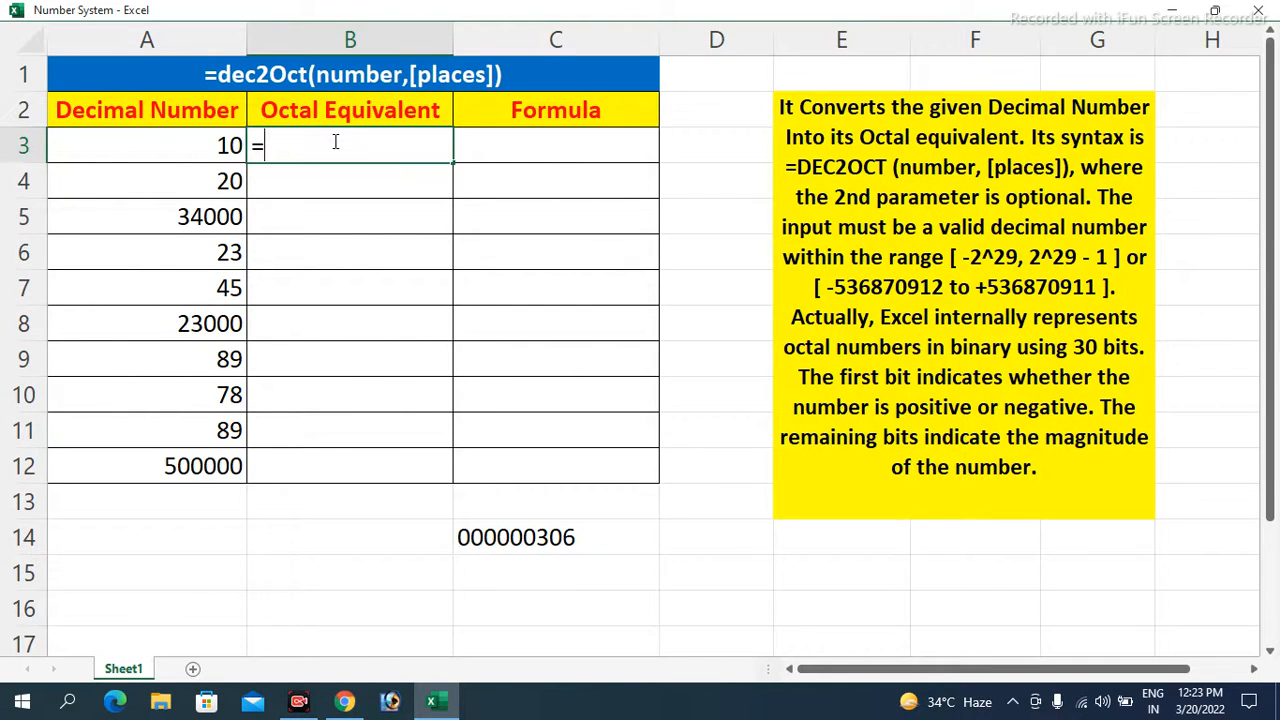
{"action": "type", "text": "dec"}
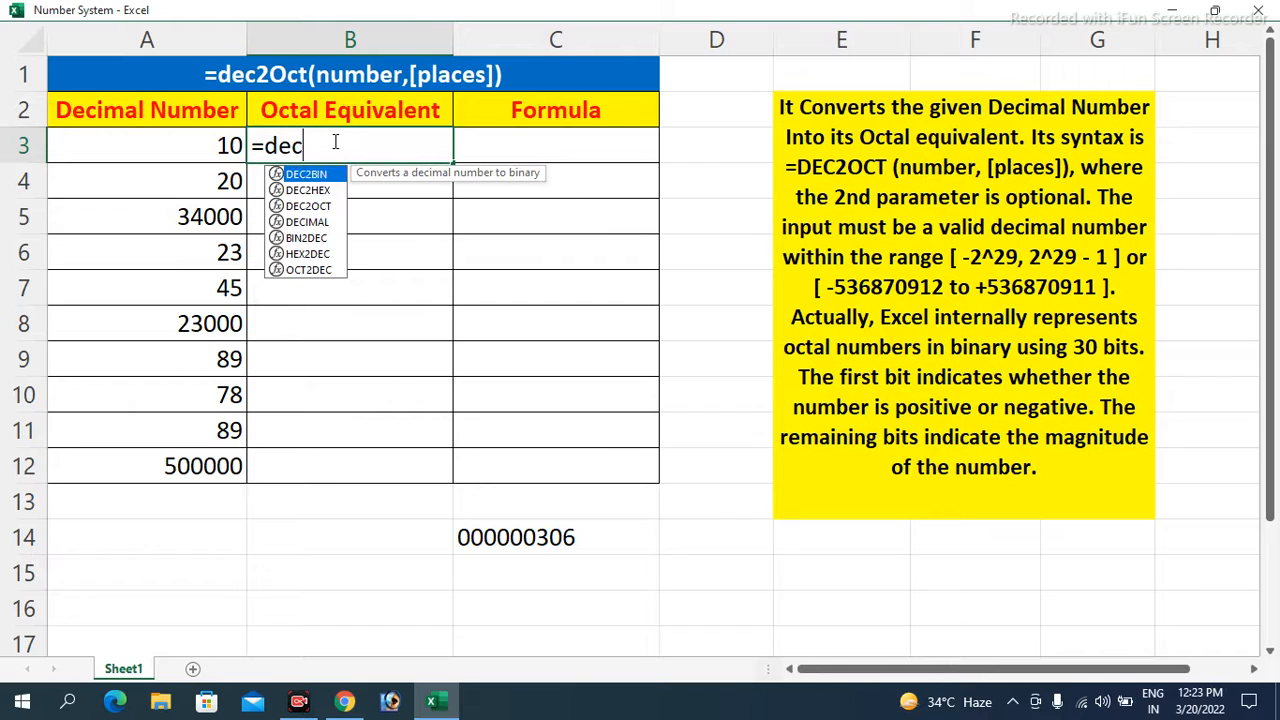
{"action": "type", "text": "2oct("}
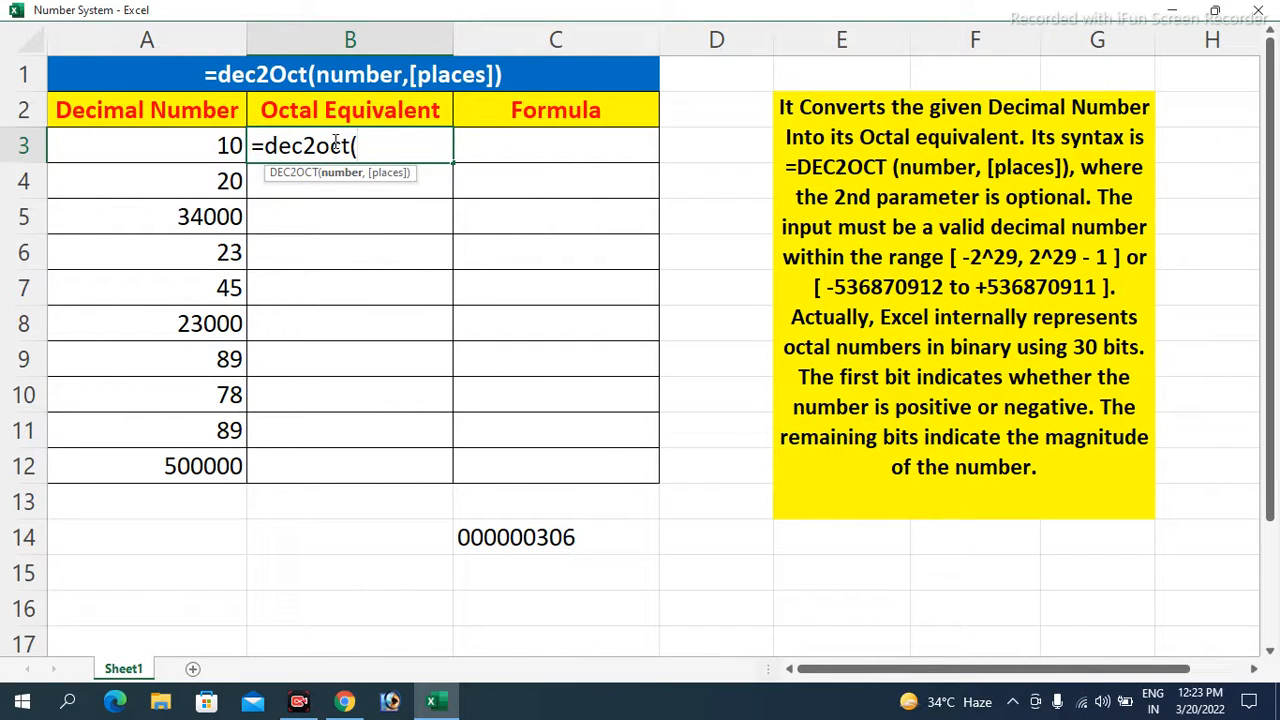
{"action": "left_click", "coordinate": [192, 146]}
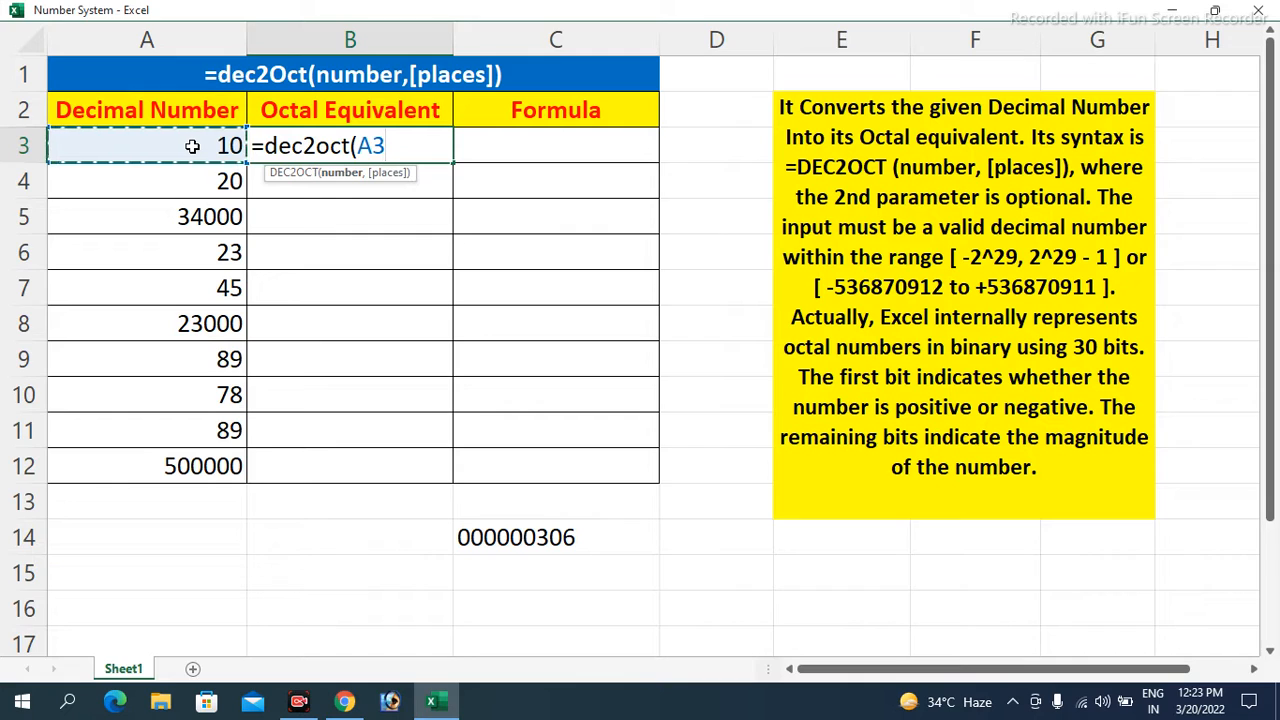
{"action": "type", "text": ")"}
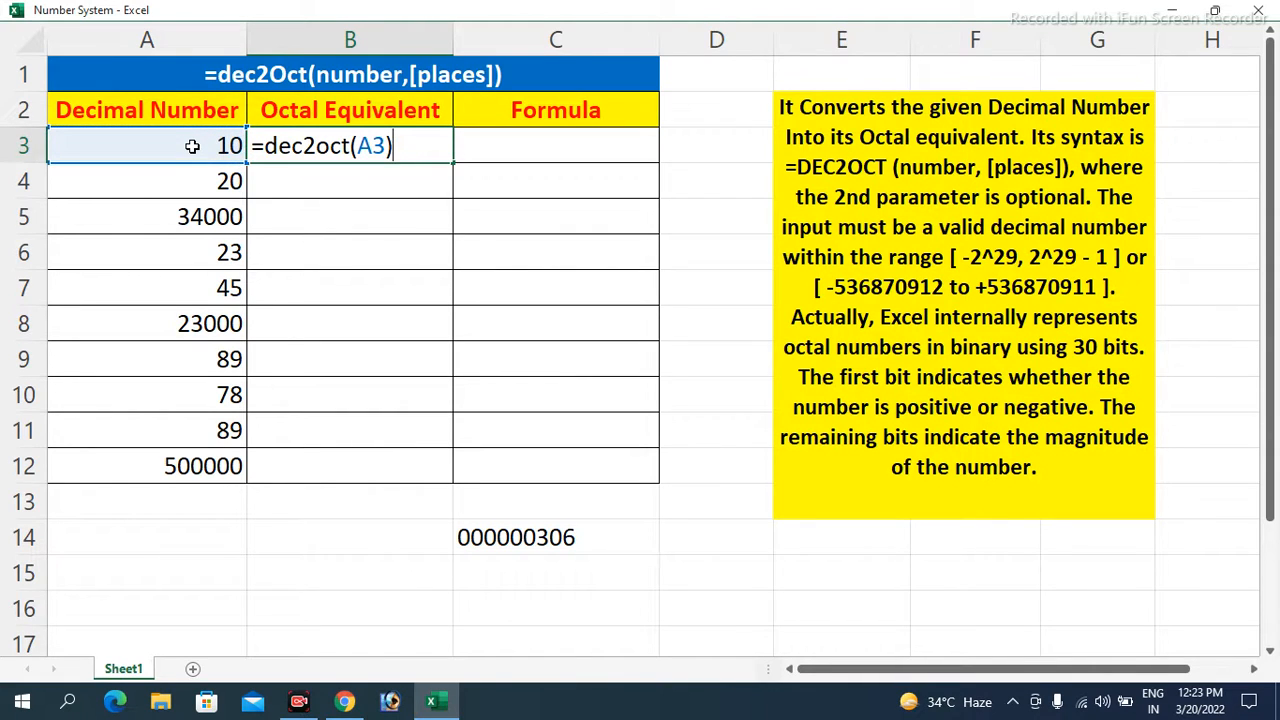
{"action": "key", "text": "ctrl+Return"}
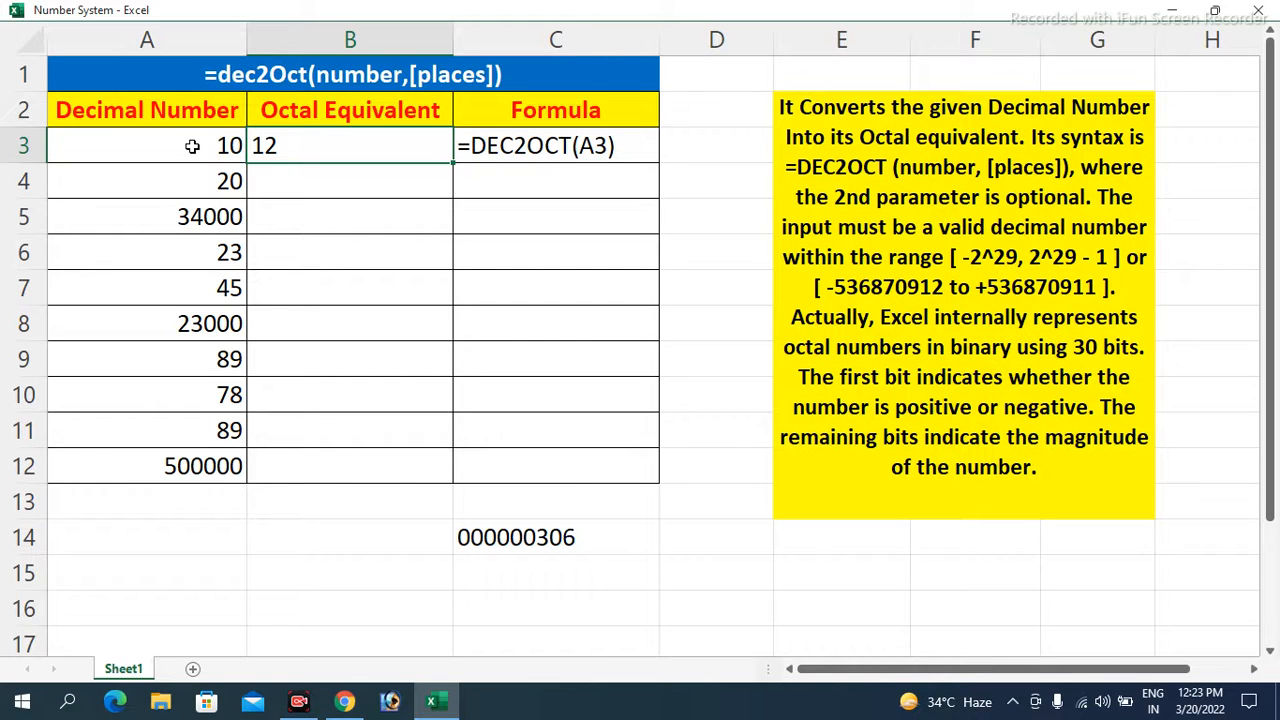
Step: Fill the B3 octal conversion formula down through B12
{"action": "key", "text": "shift+Down"}
{"action": "key", "text": "shift+Down"}
{"action": "key", "text": "shift+Down"}
{"action": "key", "text": "shift+Down"}
{"action": "key", "text": "shift+Down"}
{"action": "key", "text": "shift+Down"}
{"action": "key", "text": "shift+Down"}
{"action": "key", "text": "shift+Down"}
{"action": "key", "text": "shift+Down"}
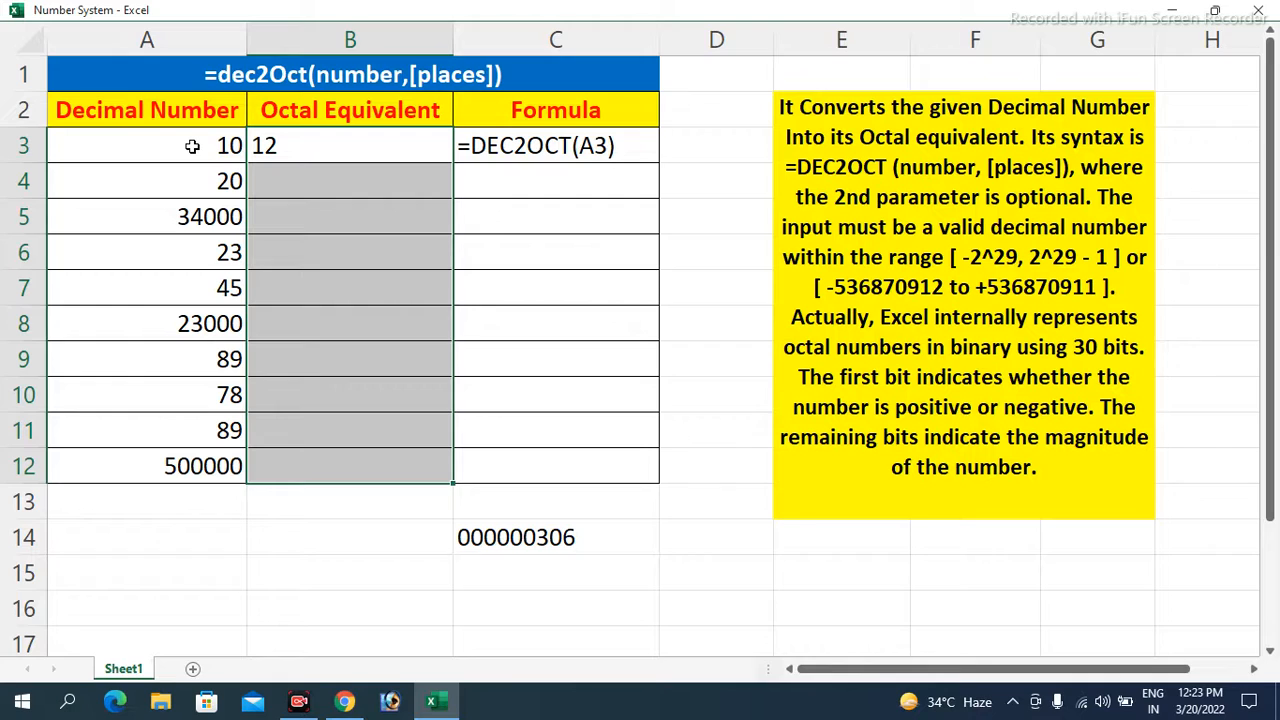
{"action": "key", "text": "ctrl+d"}
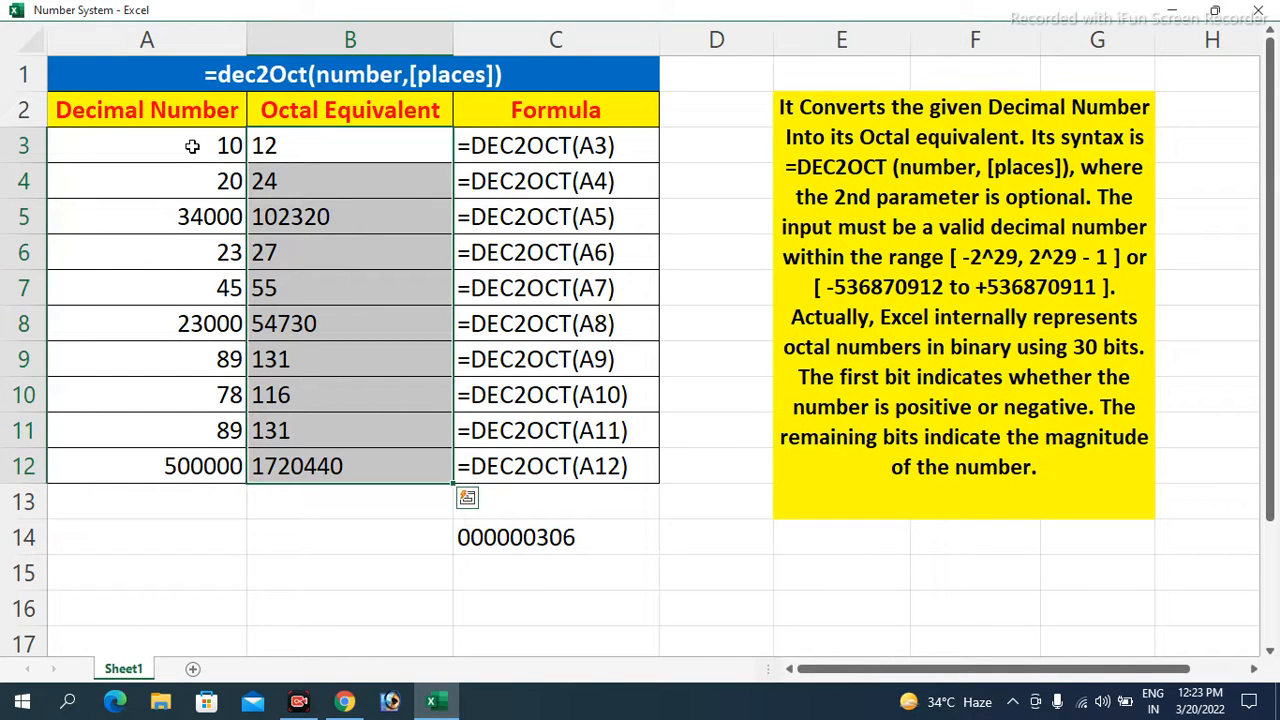
Step: Compare the decimal numbers in A3:A6 with their octal equivalents in column B
{"action": "left_click", "coordinate": [185, 145]}
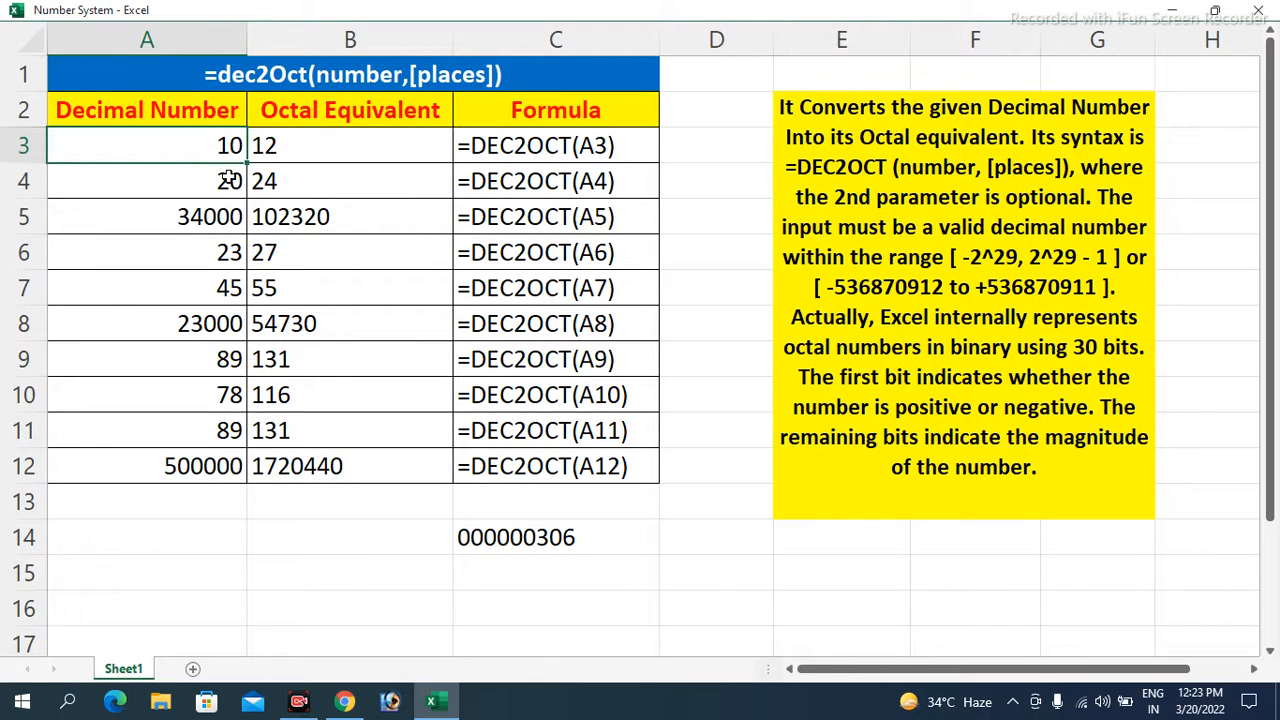
{"action": "left_click", "coordinate": [188, 192]}
{"action": "left_click", "coordinate": [295, 186]}
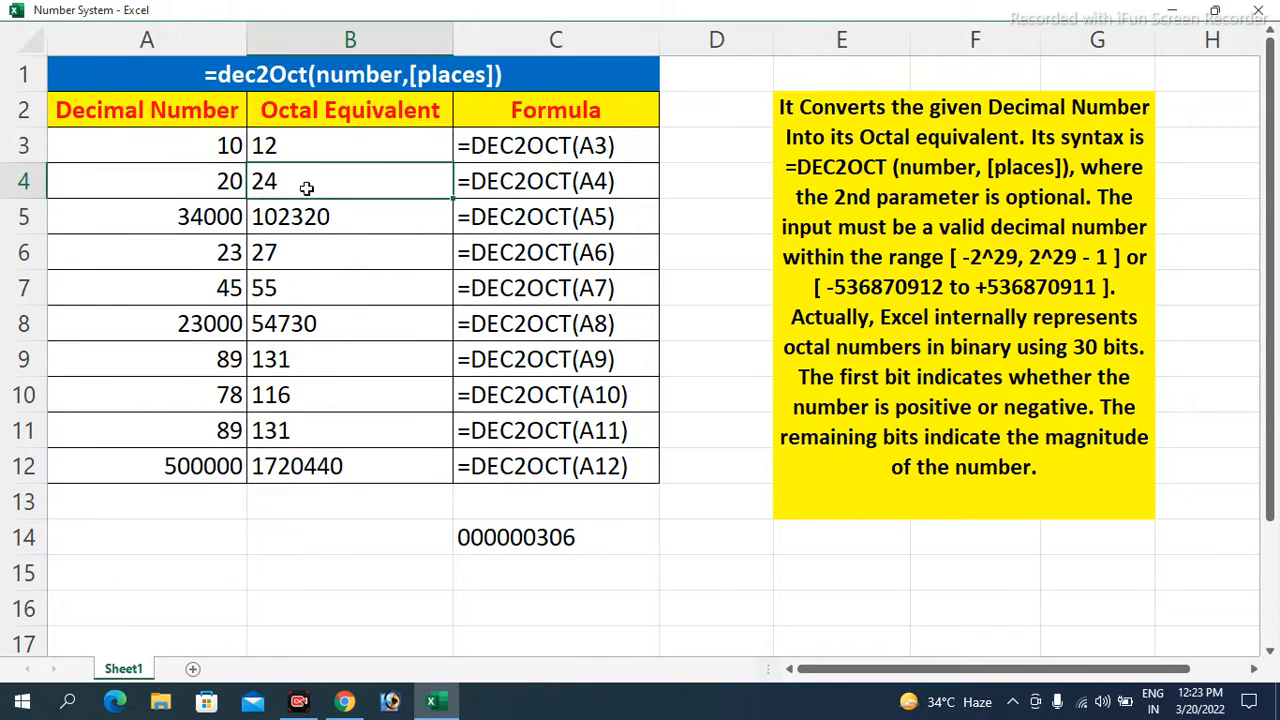
{"action": "left_click", "coordinate": [222, 216]}
{"action": "left_click", "coordinate": [312, 217]}
{"action": "left_click", "coordinate": [223, 252]}
{"action": "left_click", "coordinate": [273, 259]}
Step: Add a places argument of 5 to all the DEC2OCT formulas in B3:B12 at once
{"action": "left_click", "coordinate": [309, 149]}
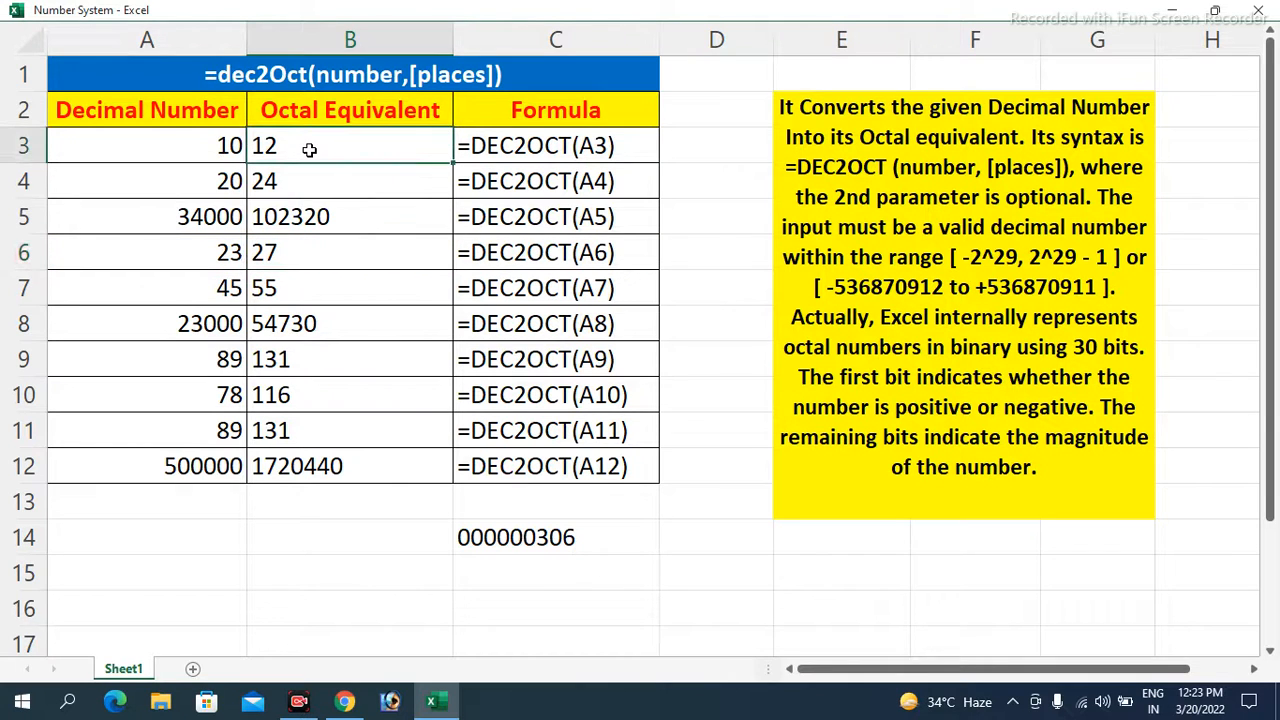
{"action": "key", "text": "shift+Down"}
{"action": "key", "text": "shift+Down"}
{"action": "key", "text": "shift+Down"}
{"action": "key", "text": "shift+Down"}
{"action": "key", "text": "shift+Down"}
{"action": "key", "text": "shift+Down"}
{"action": "key", "text": "shift+Down"}
{"action": "key", "text": "shift+Down"}
{"action": "key", "text": "shift+Down"}
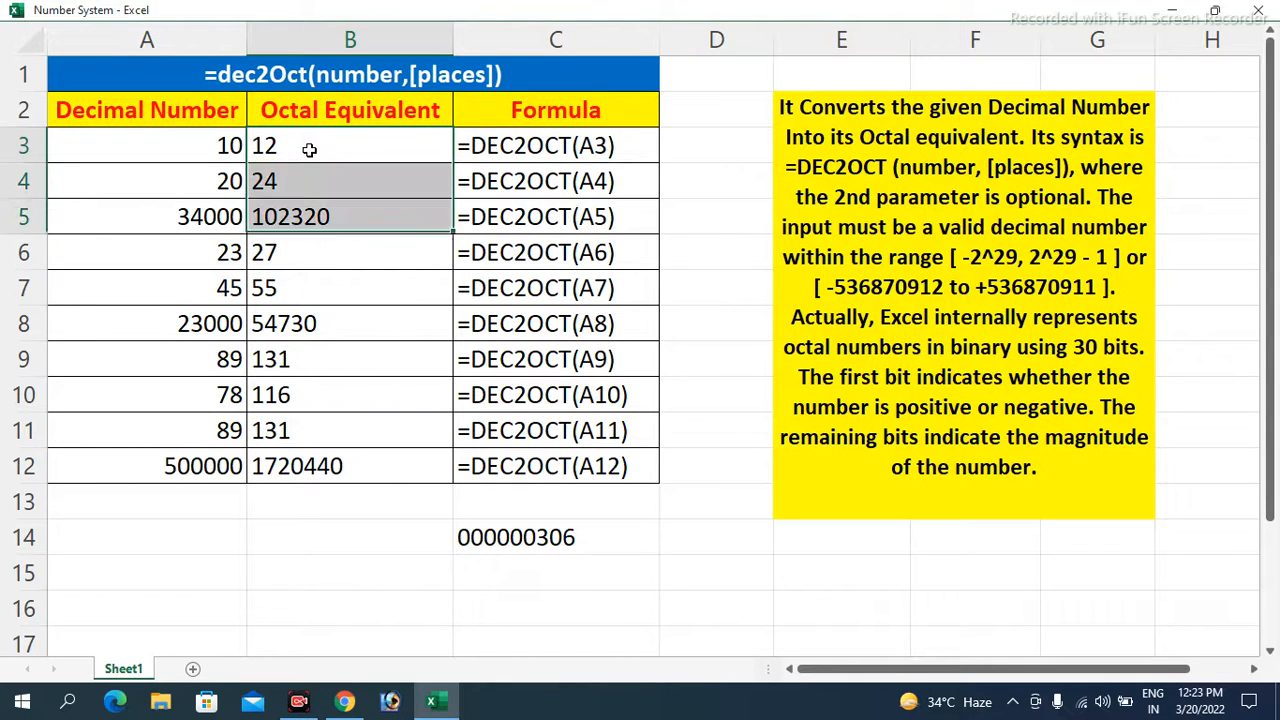
{"action": "key", "text": "F2"}
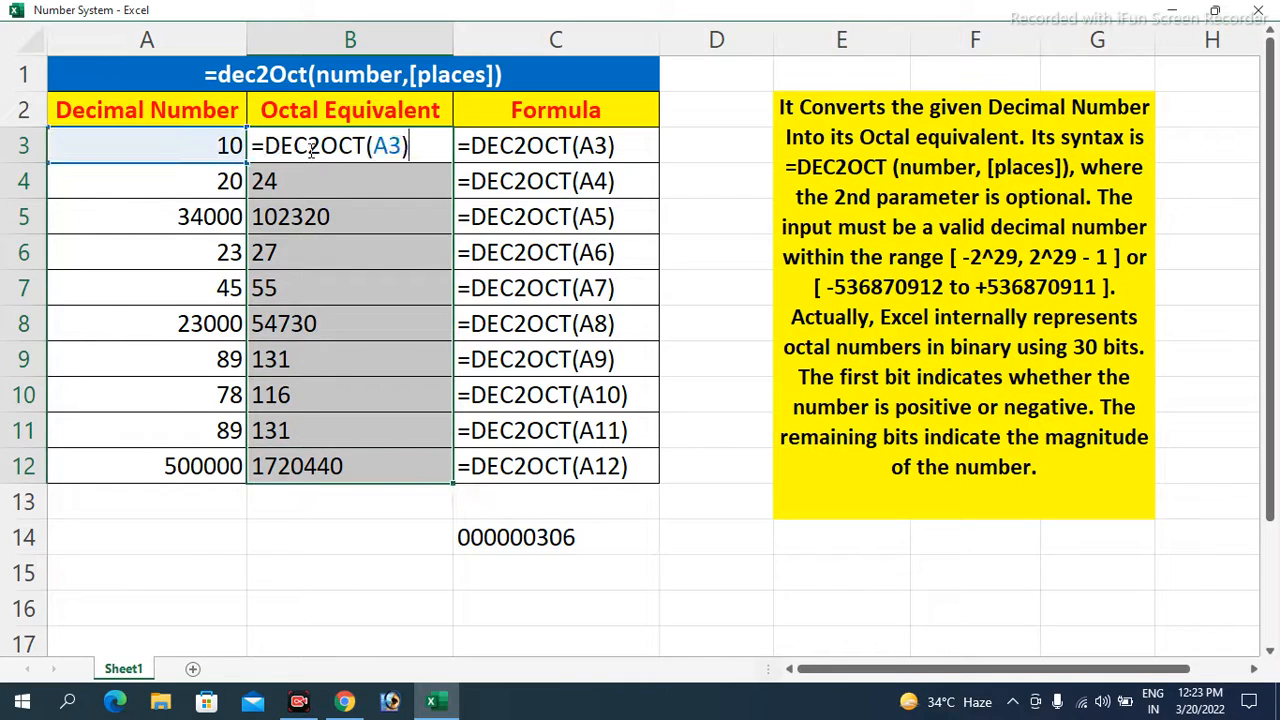
{"action": "key", "text": "Left"}
{"action": "type", "text": ",5"}
{"action": "key", "text": "ctrl+Return"}
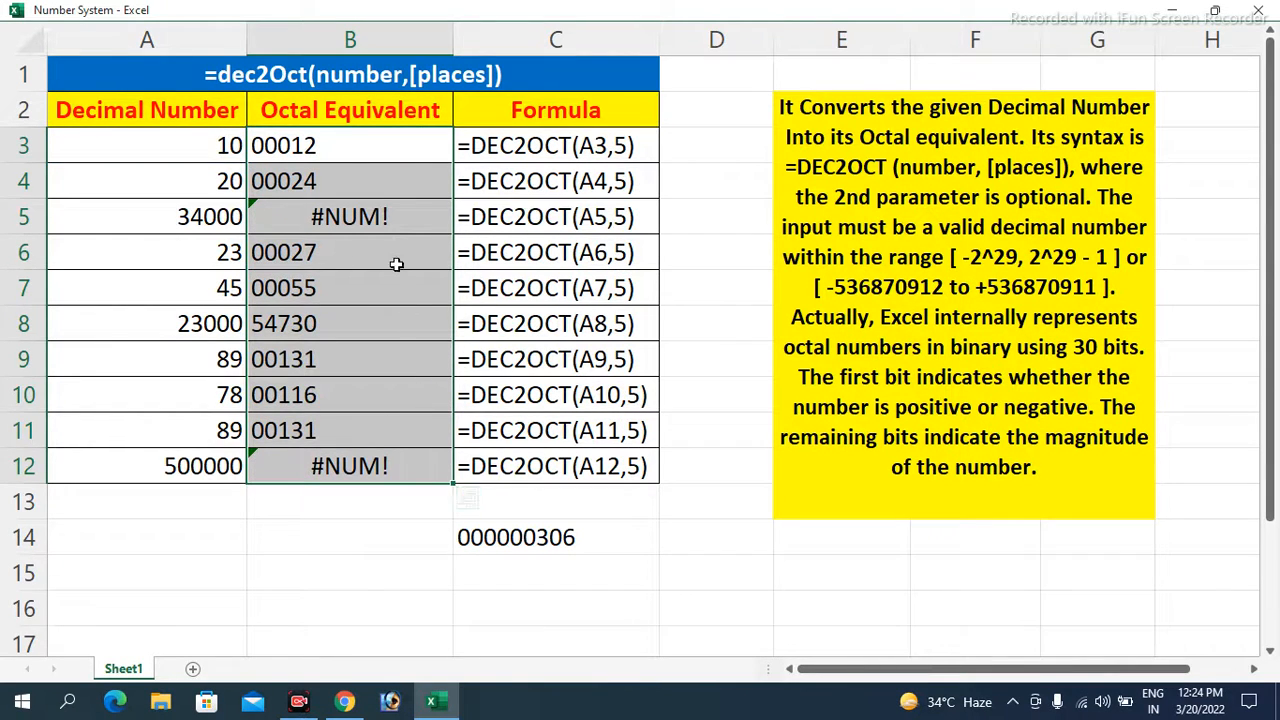
Step: Examine the octal results for 34000 and 500000 in cells B5 and B12
{"action": "left_click", "coordinate": [390, 220]}
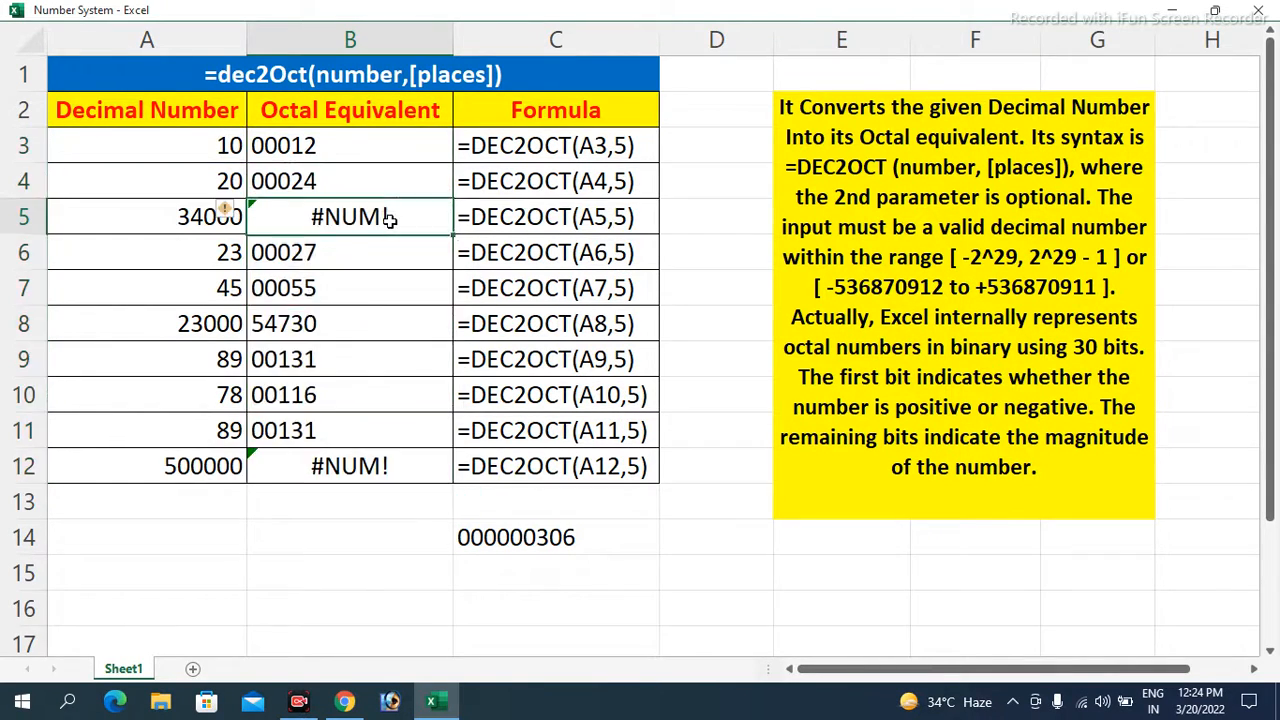
{"action": "left_click", "coordinate": [380, 468]}
{"action": "left_click", "coordinate": [368, 222]}
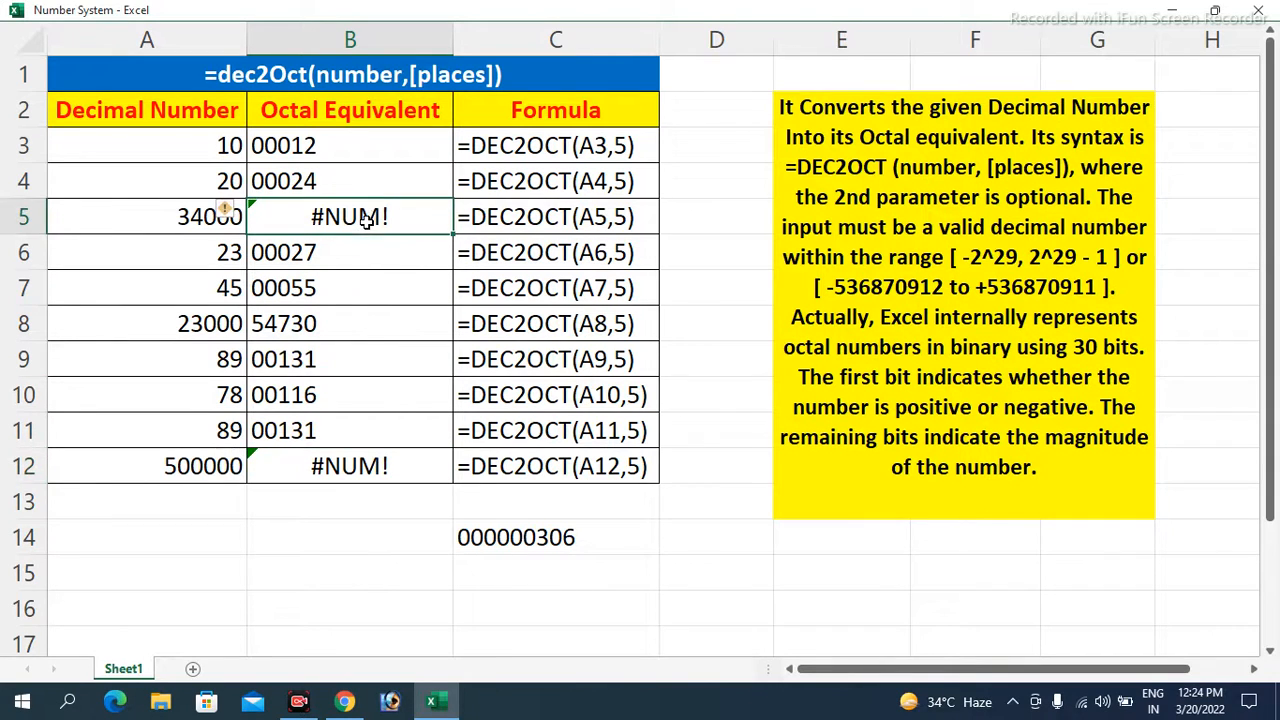
Step: Set the places argument of the B3 formula to 10, making it =DEC2OCT(A3,10)
{"action": "left_click", "coordinate": [315, 143]}
{"action": "double_click", "coordinate": [315, 143]}
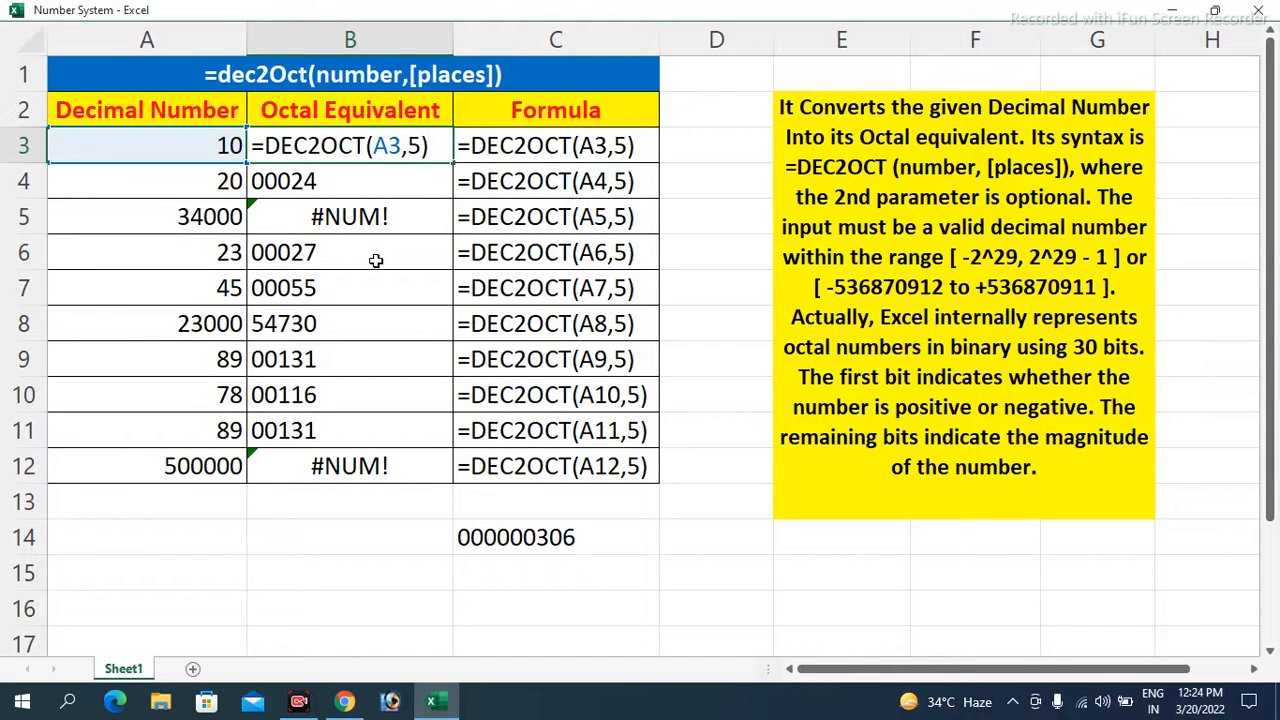
{"action": "key", "text": "Left"}
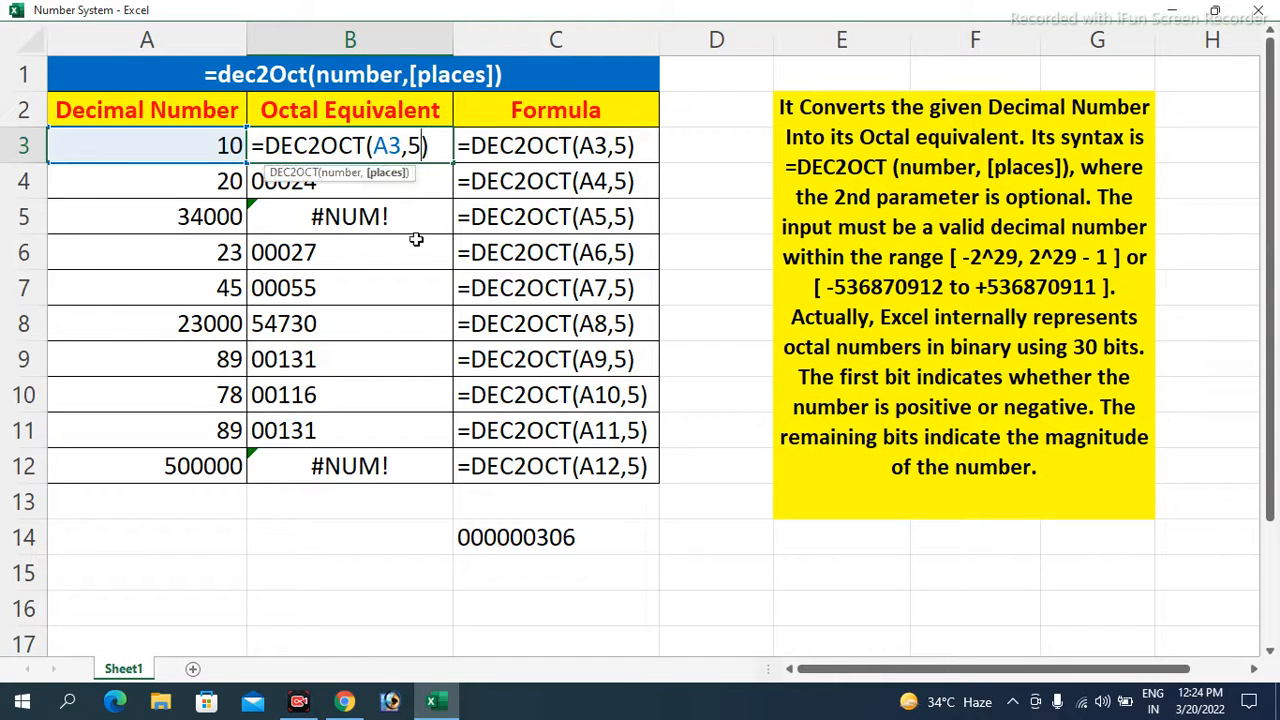
{"action": "key", "text": "BackSpace"}
{"action": "type", "text": "10"}
{"action": "key", "text": "Return"}
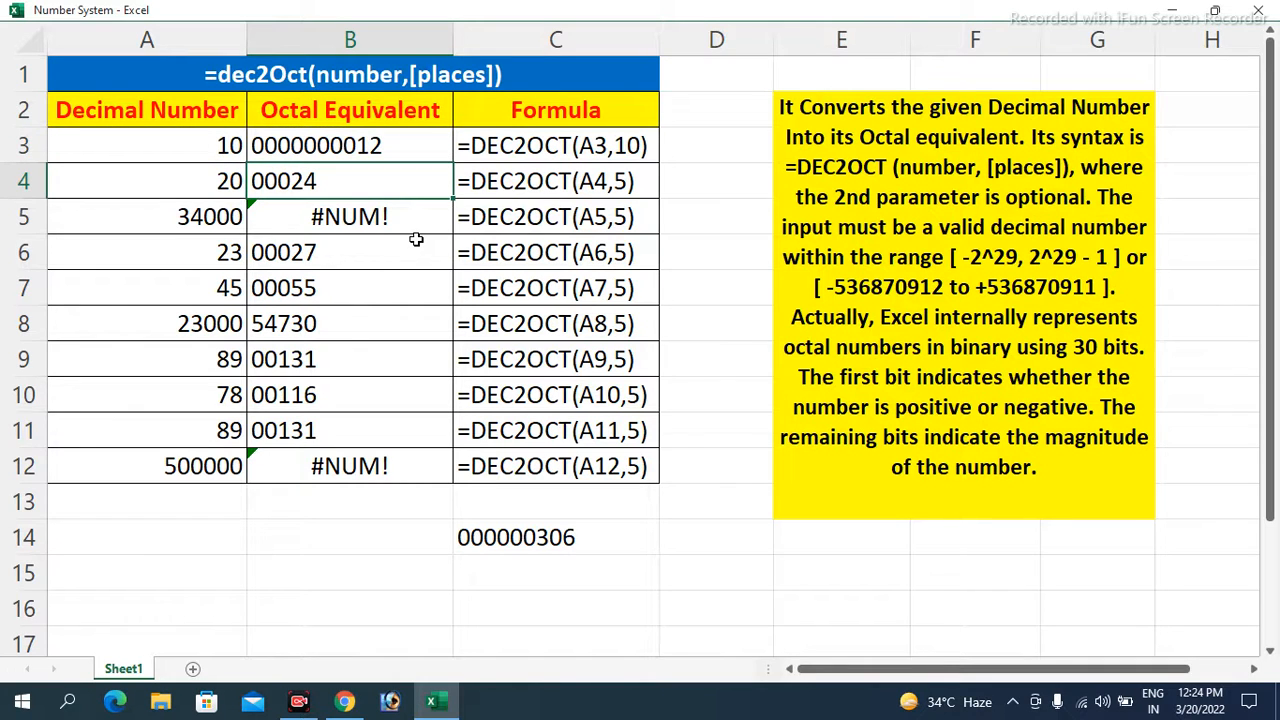
Step: Fill the ten-place formula from B3 down through B12
{"action": "key", "text": "shift+Down"}
{"action": "key", "text": "shift+Down"}
{"action": "key", "text": "shift+Down"}
{"action": "key", "text": "shift+Down"}
{"action": "key", "text": "shift+Down"}
{"action": "key", "text": "shift+Down"}
{"action": "key", "text": "shift+Down"}
{"action": "key", "text": "shift+Down"}
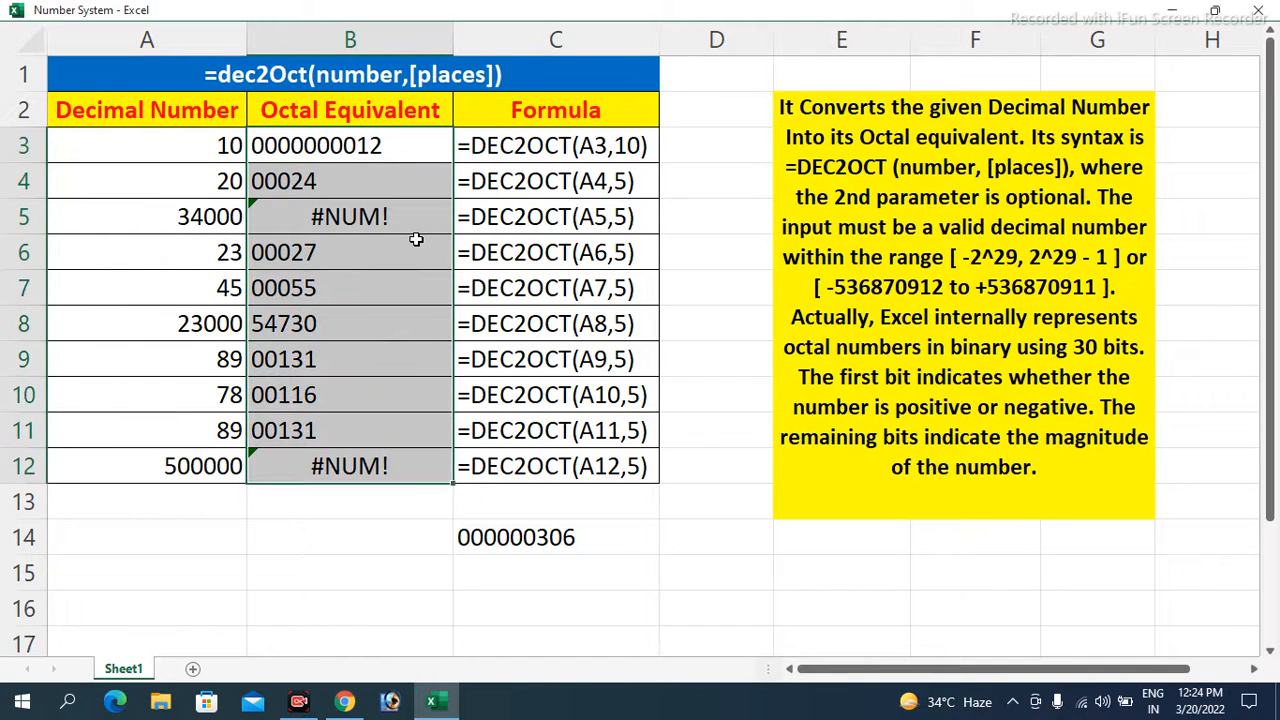
{"action": "key", "text": "ctrl+d"}
Step: Set the places argument of the B3 formula to 11, making it =DEC2OCT(A3,11)
{"action": "key", "text": "Down"}
{"action": "key", "text": "Up"}
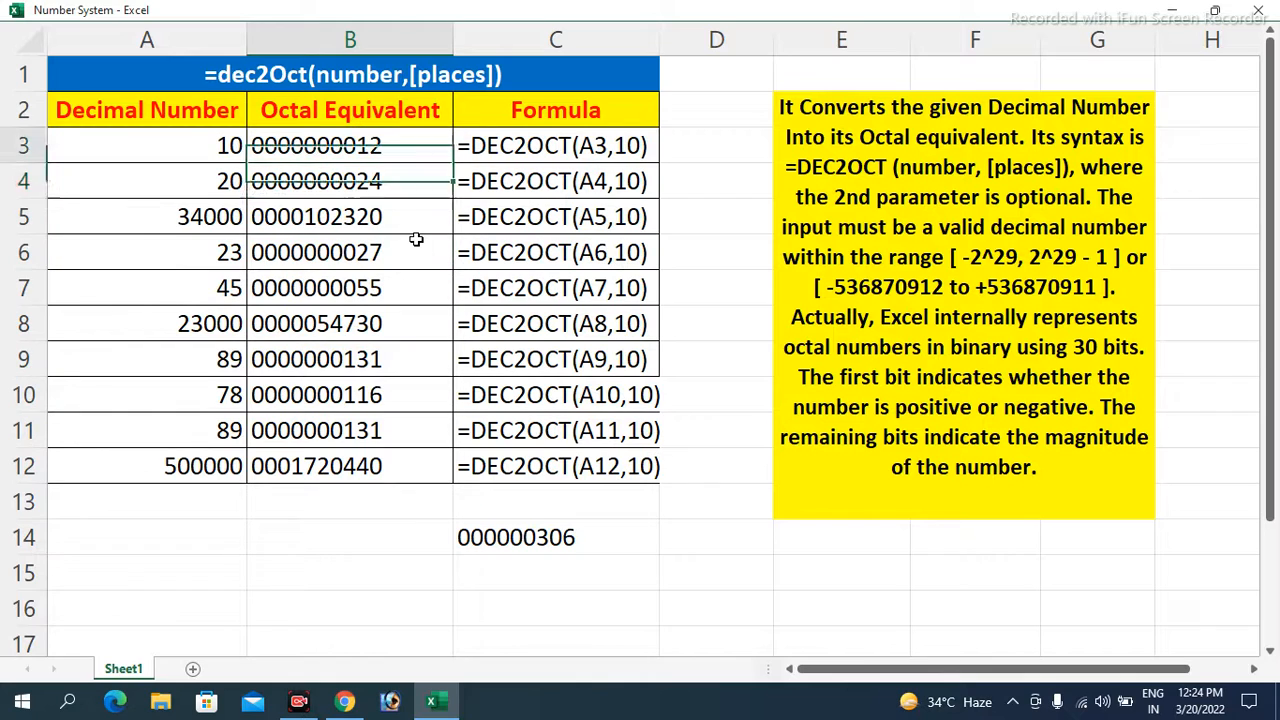
{"action": "key", "text": "F2"}
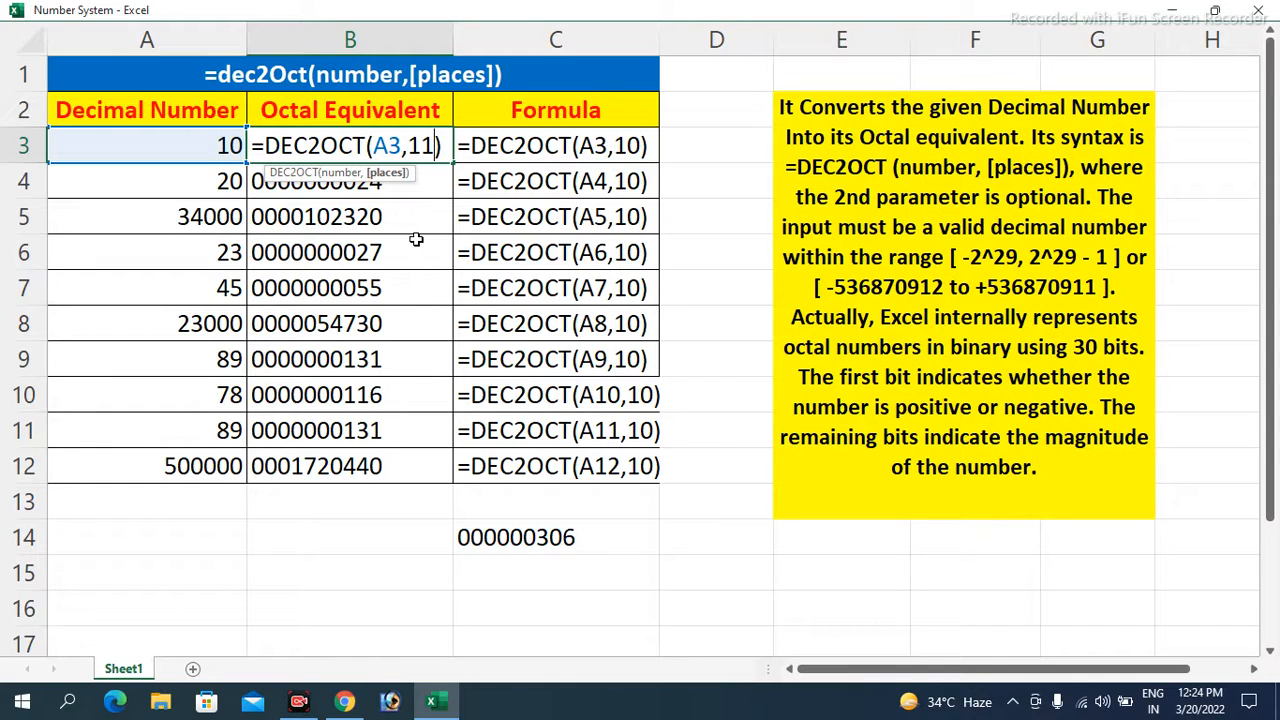
{"action": "key", "text": "Return"}
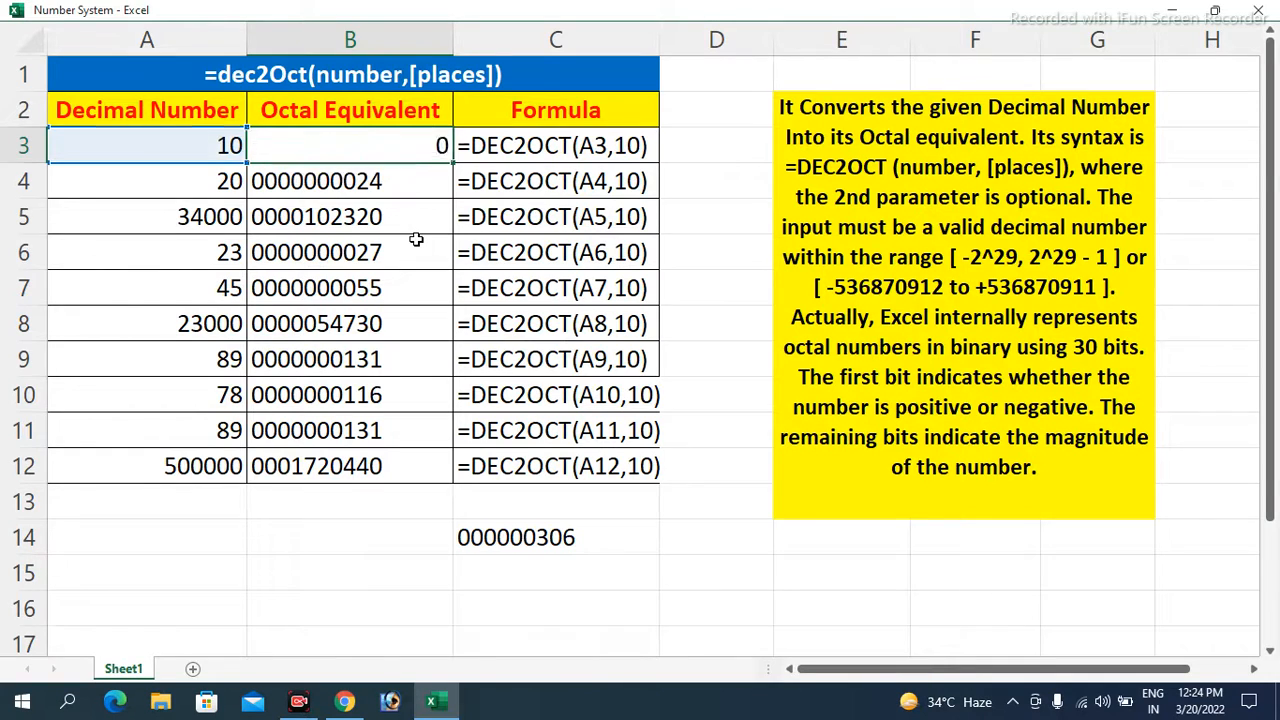
Step: Set the places argument of the B3 formula back to 10, making it =DEC2OCT(A3,10)
{"action": "key", "text": "Up"}
{"action": "key", "text": "F2"}
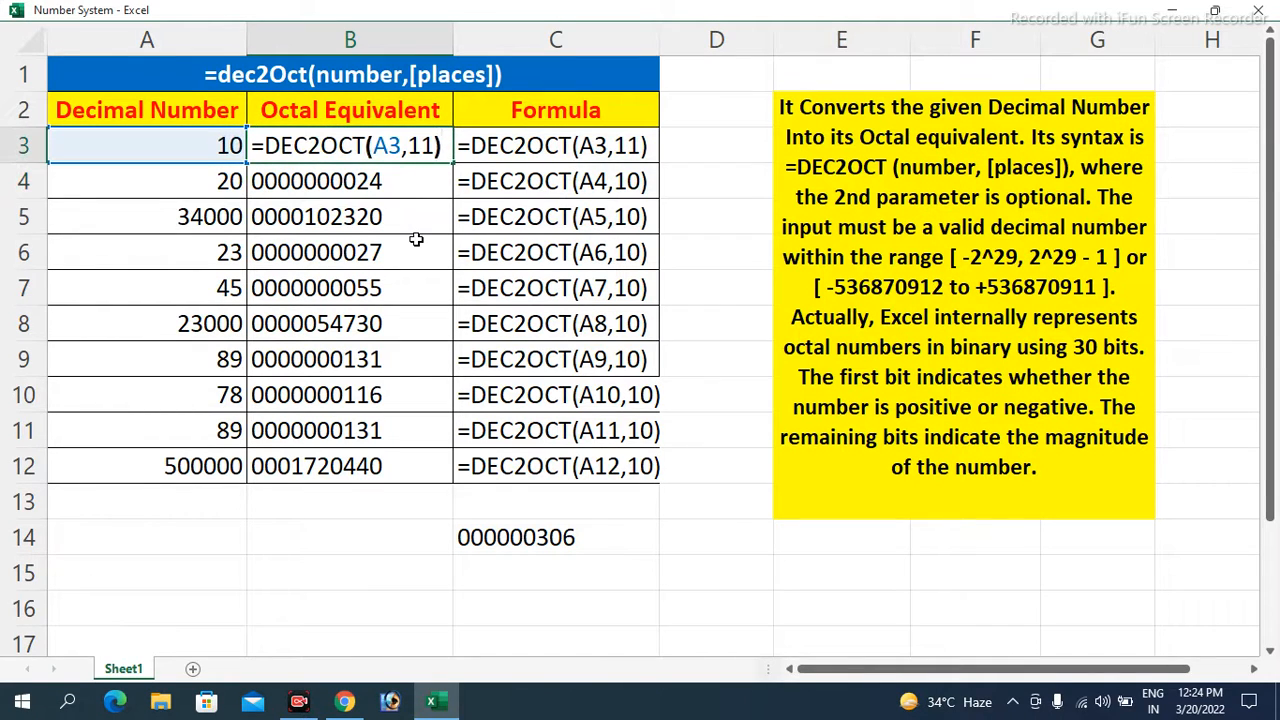
{"action": "key", "text": "BackSpace"}
{"action": "type", "text": "0"}
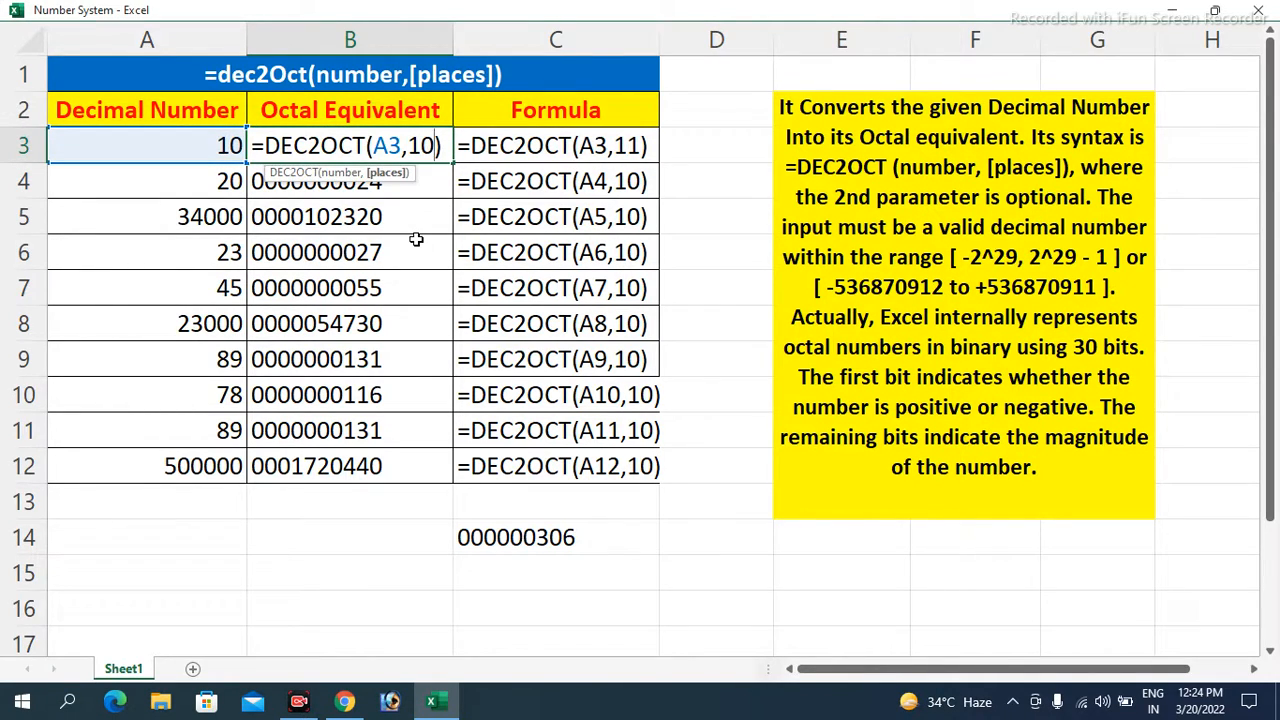
{"action": "key", "text": "Return"}
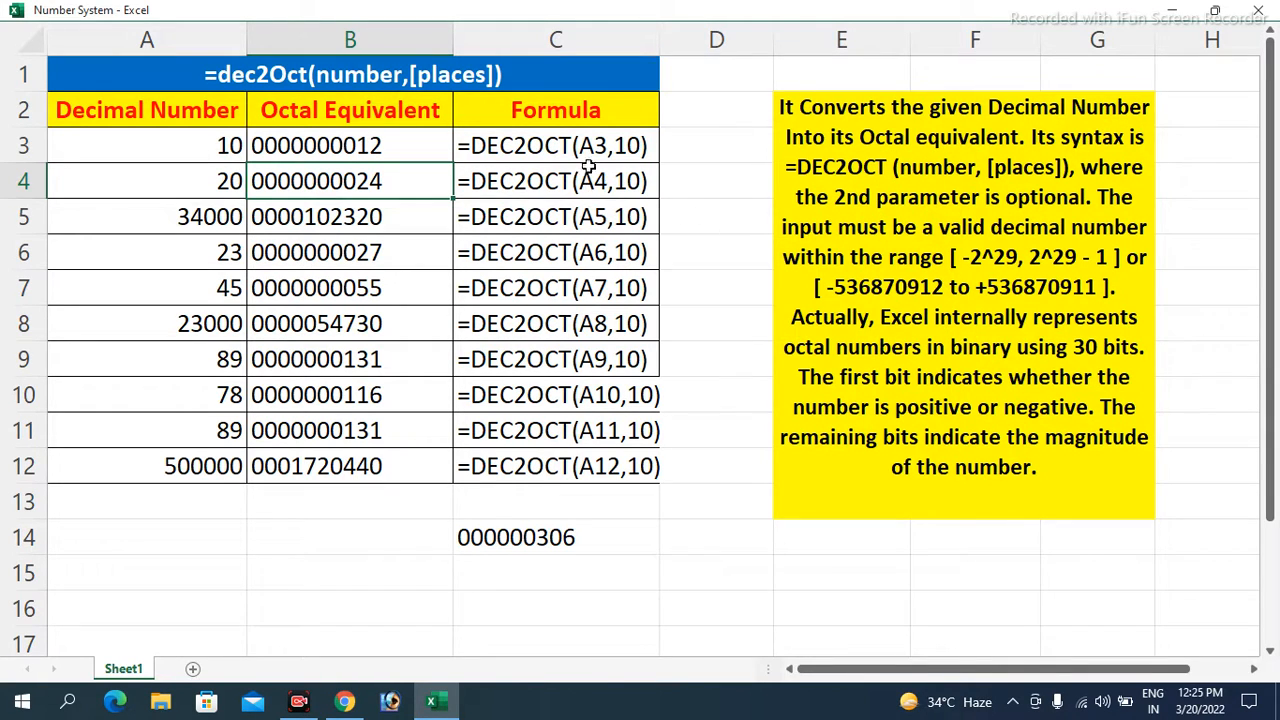
Step: Replace the decimal number in A3 with the lower-limit formula =-2^29 and check the formula in the cell
{"action": "left_click", "coordinate": [231, 143]}
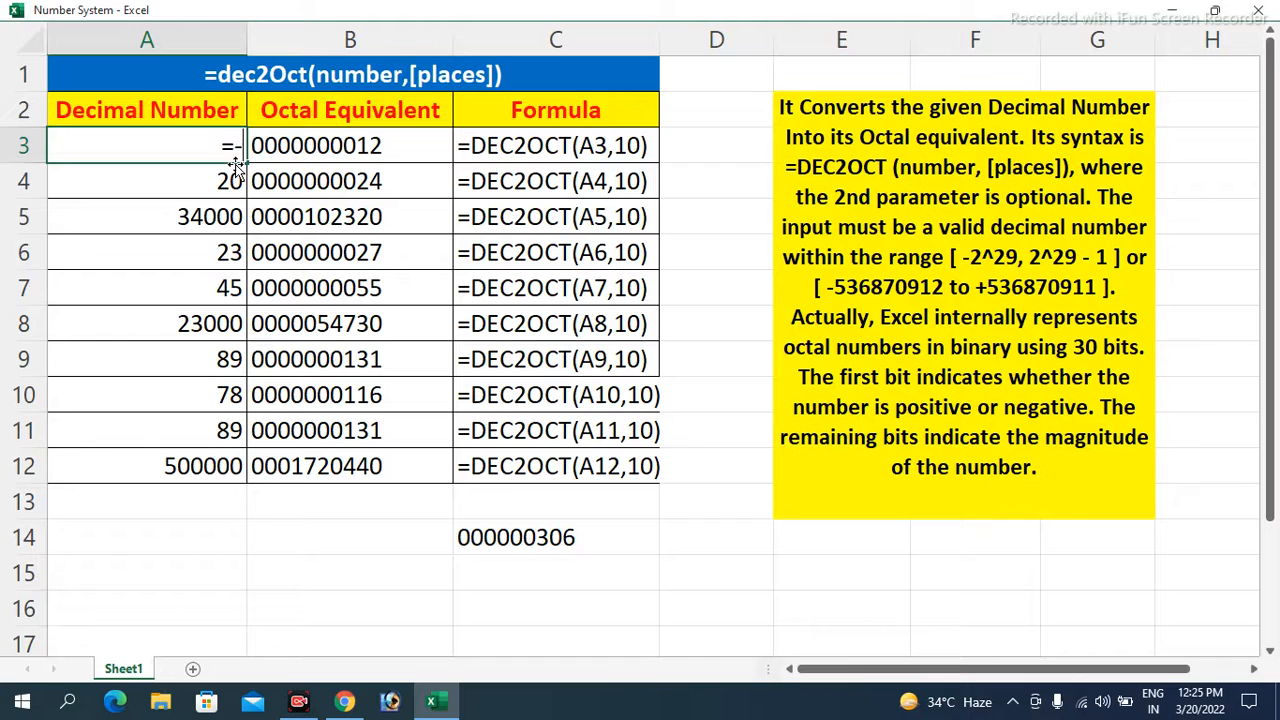
{"action": "type", "text": "=-2^29"}
{"action": "key", "text": "Return"}
{"action": "key", "text": "Up"}
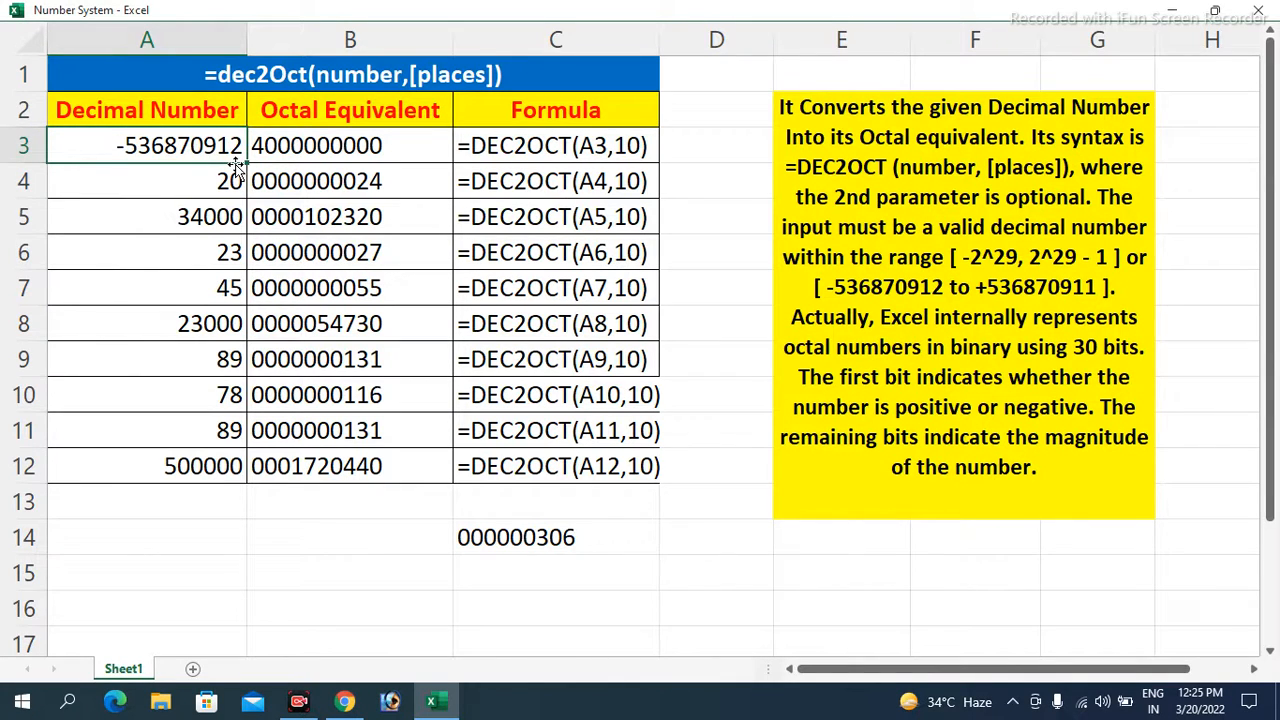
{"action": "key", "text": "F2"}
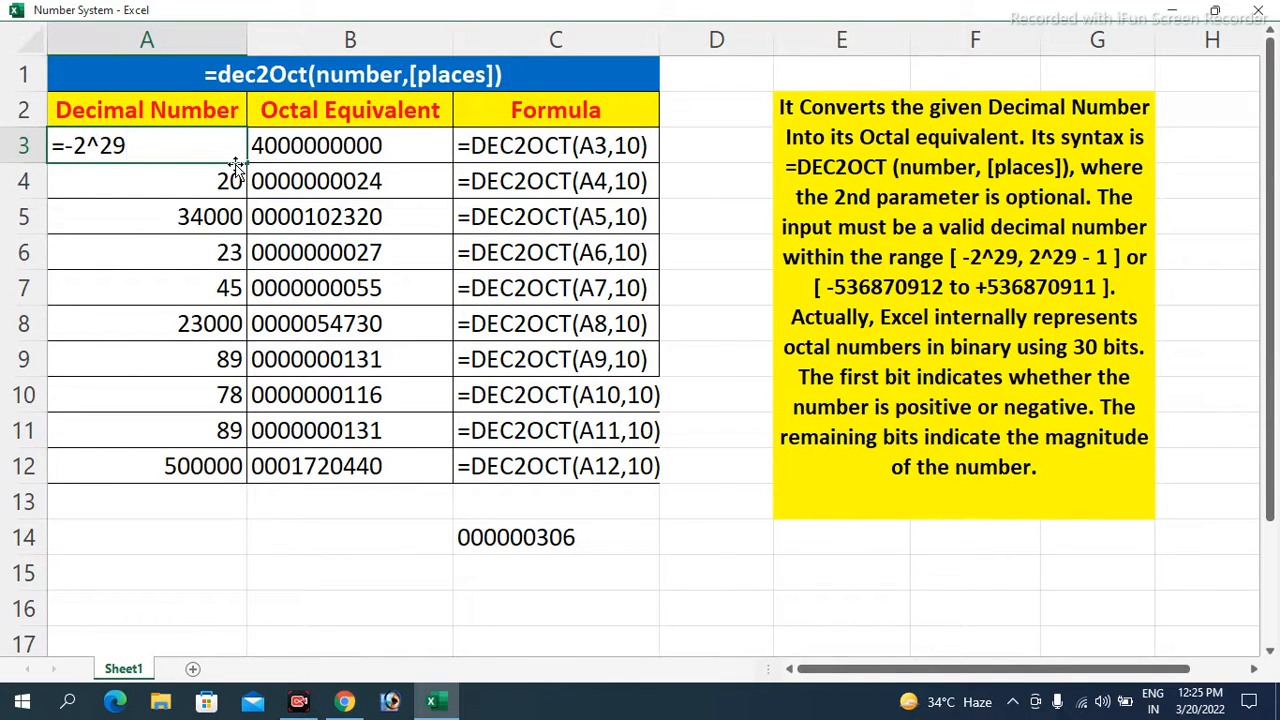
{"action": "key", "text": "Return"}
Step: Replace the decimal number in A12 with the upper-limit formula =2^29-1
{"action": "key", "text": "Down"}
{"action": "key", "text": "Down"}
{"action": "key", "text": "Down"}
{"action": "key", "text": "Down"}
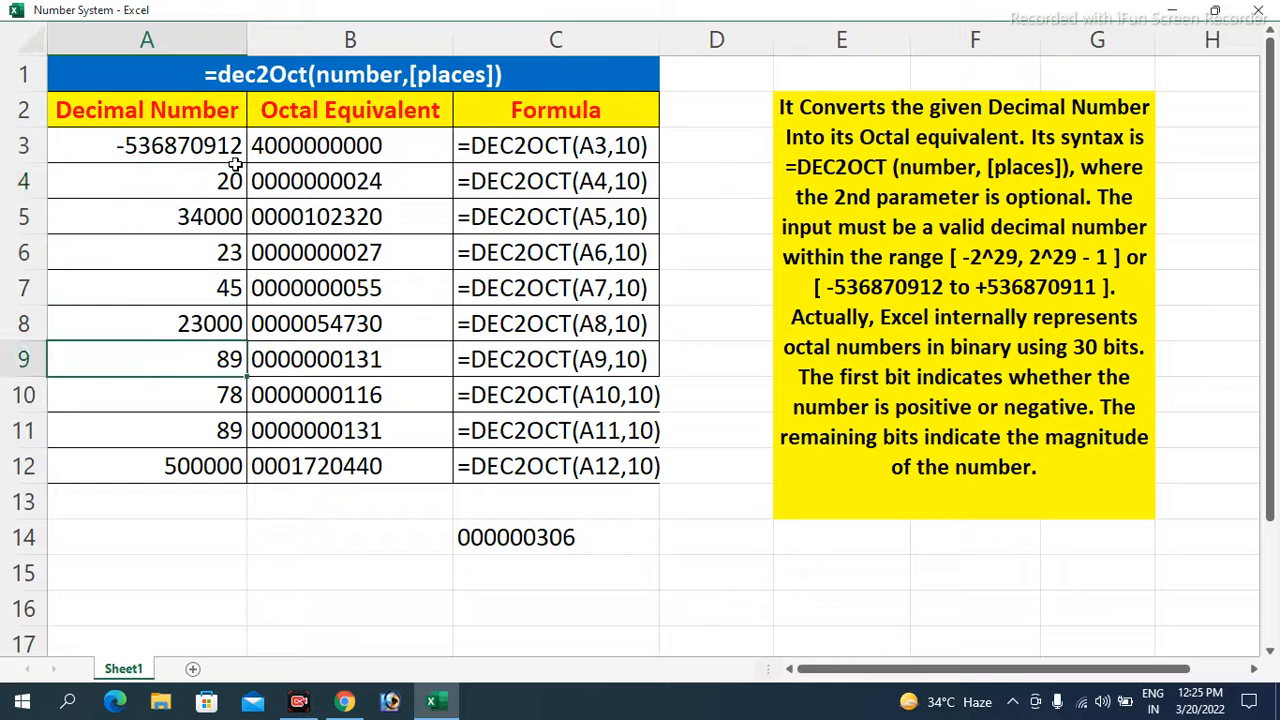
{"action": "key", "text": "Down"}
{"action": "key", "text": "Down"}
{"action": "key", "text": "Down"}
{"action": "key", "text": "Down"}
{"action": "type", "text": "="}
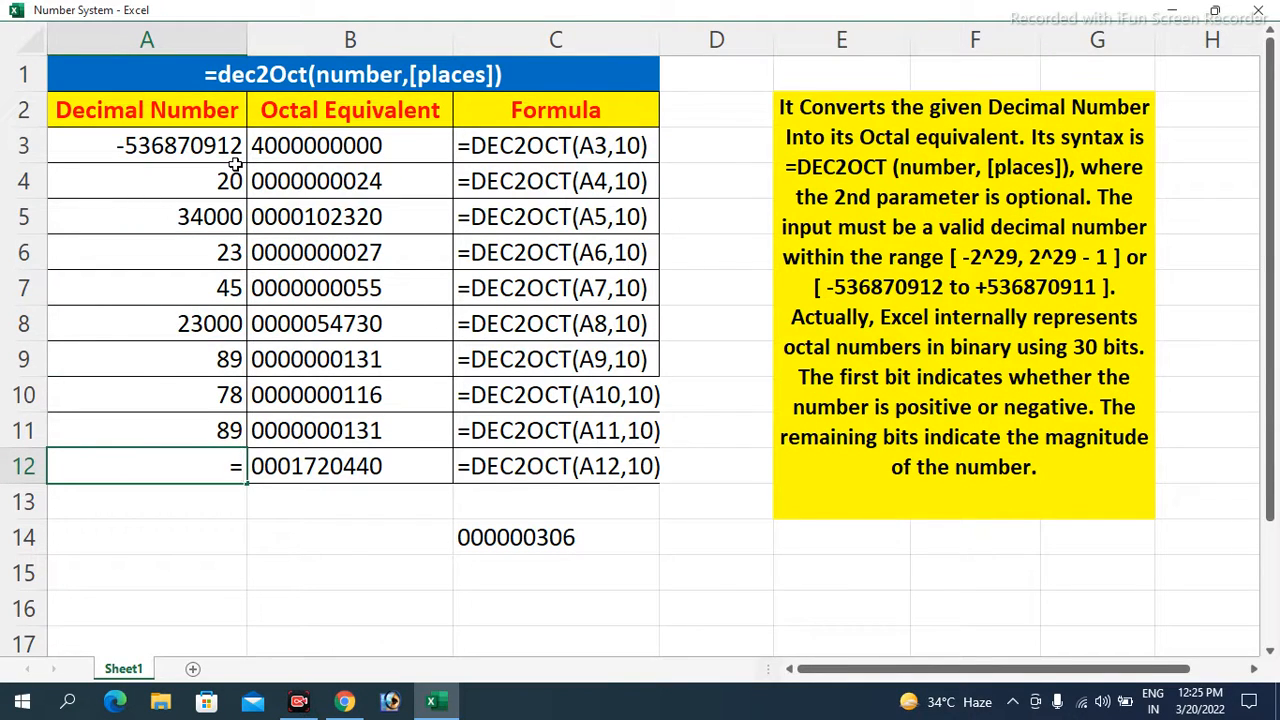
{"action": "type", "text": "2^29-1"}
{"action": "key", "text": "Return"}
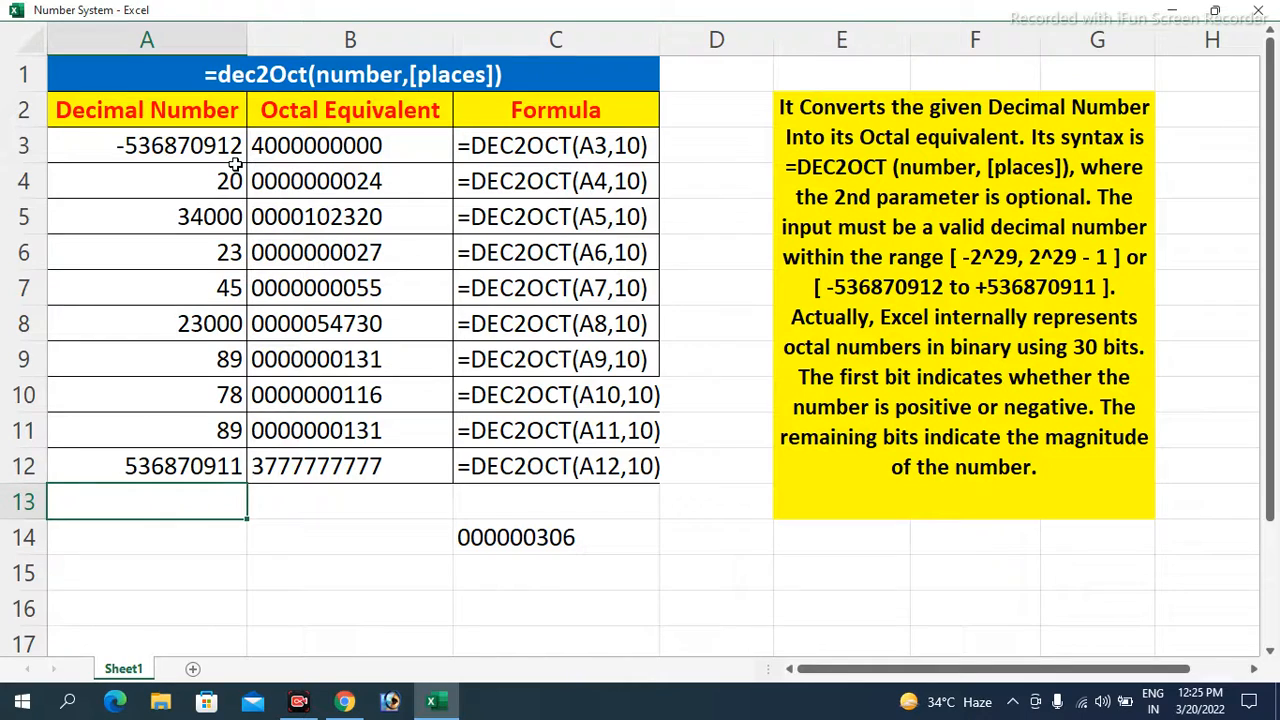
{"action": "left_click", "coordinate": [212, 145]}
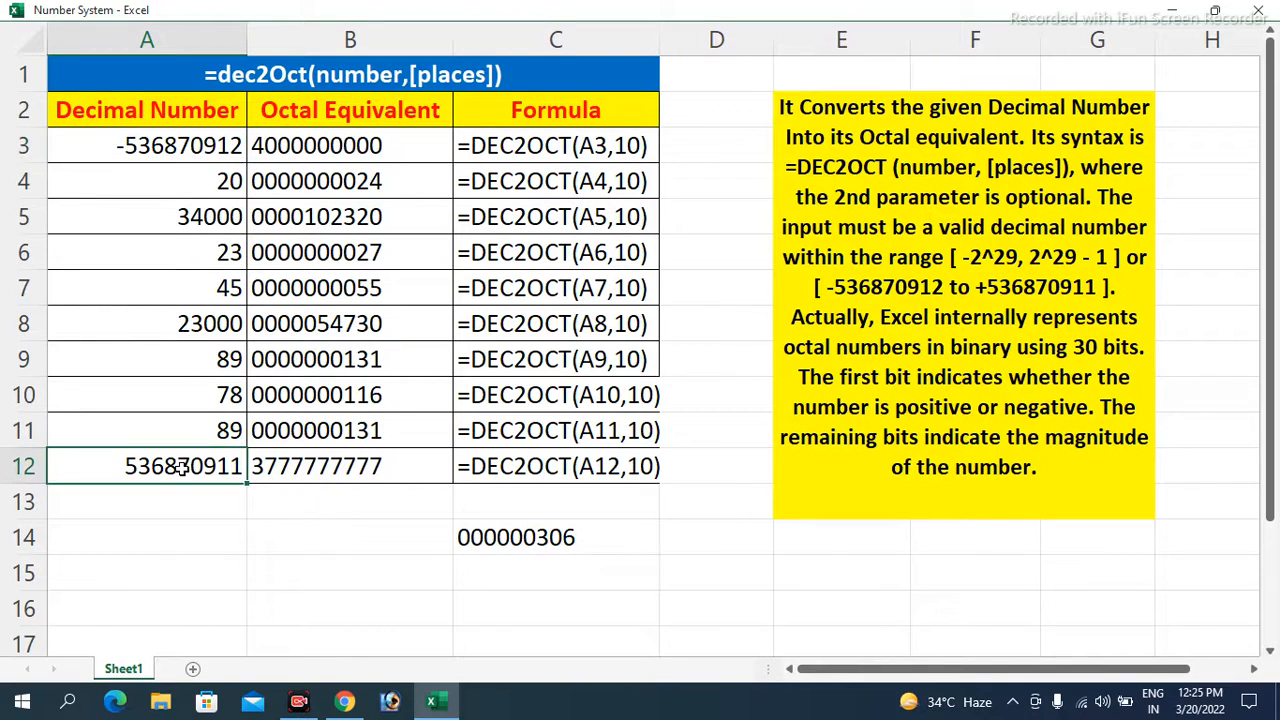
Step: Replace all formulas in B3:B12 at once with =DEC2OCT(A3), leaving out the places argument
{"action": "left_click_drag", "start_coordinate": [340, 145], "coordinate": [335, 466]}
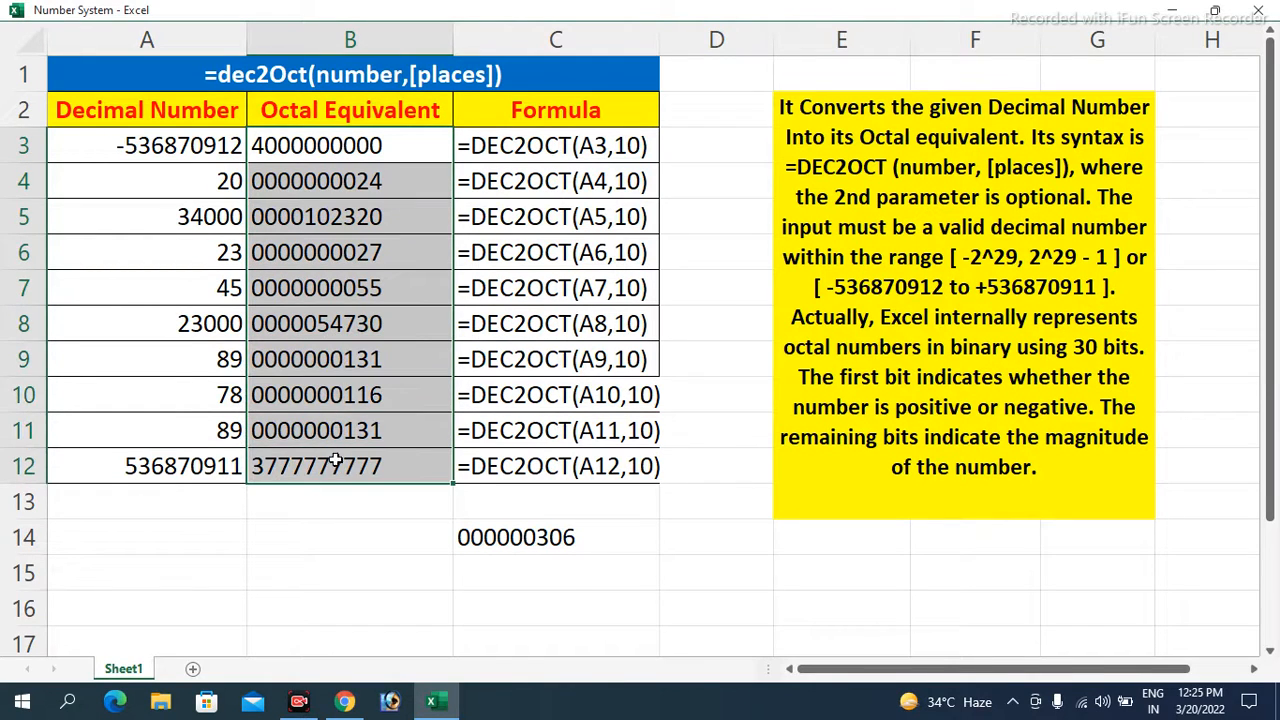
{"action": "type", "text": "="}
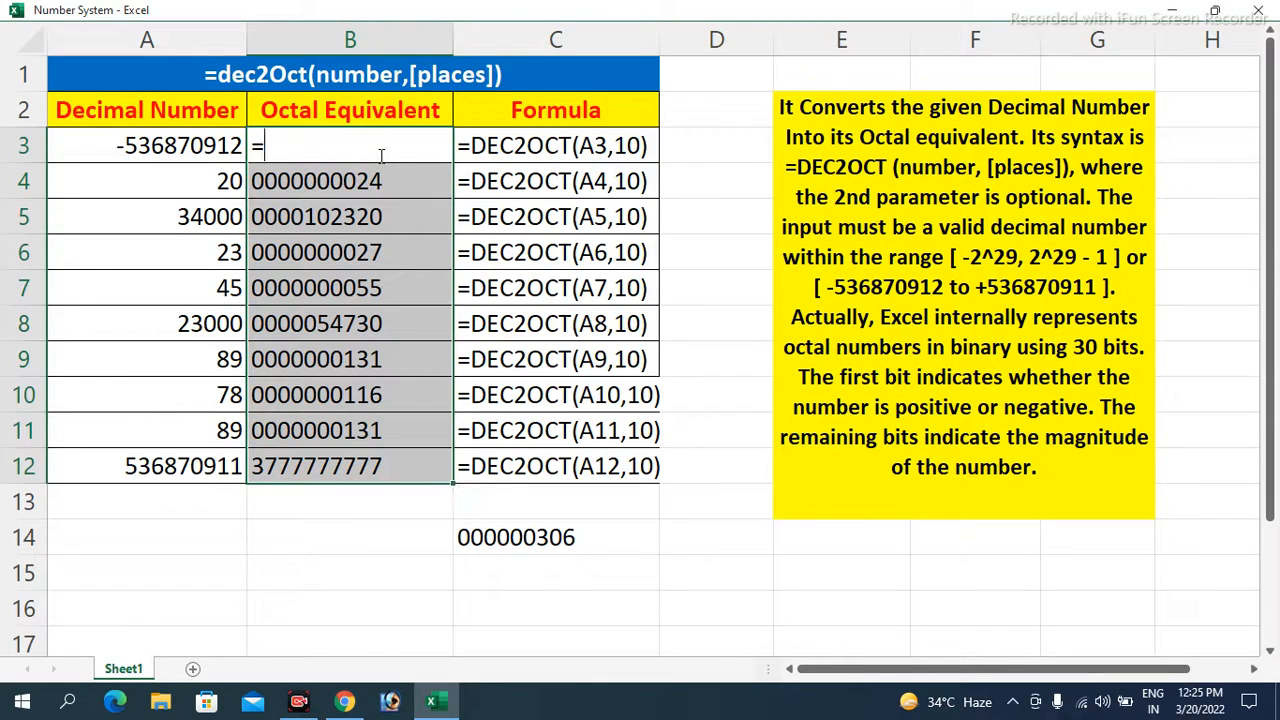
{"action": "type", "text": "dec2"}
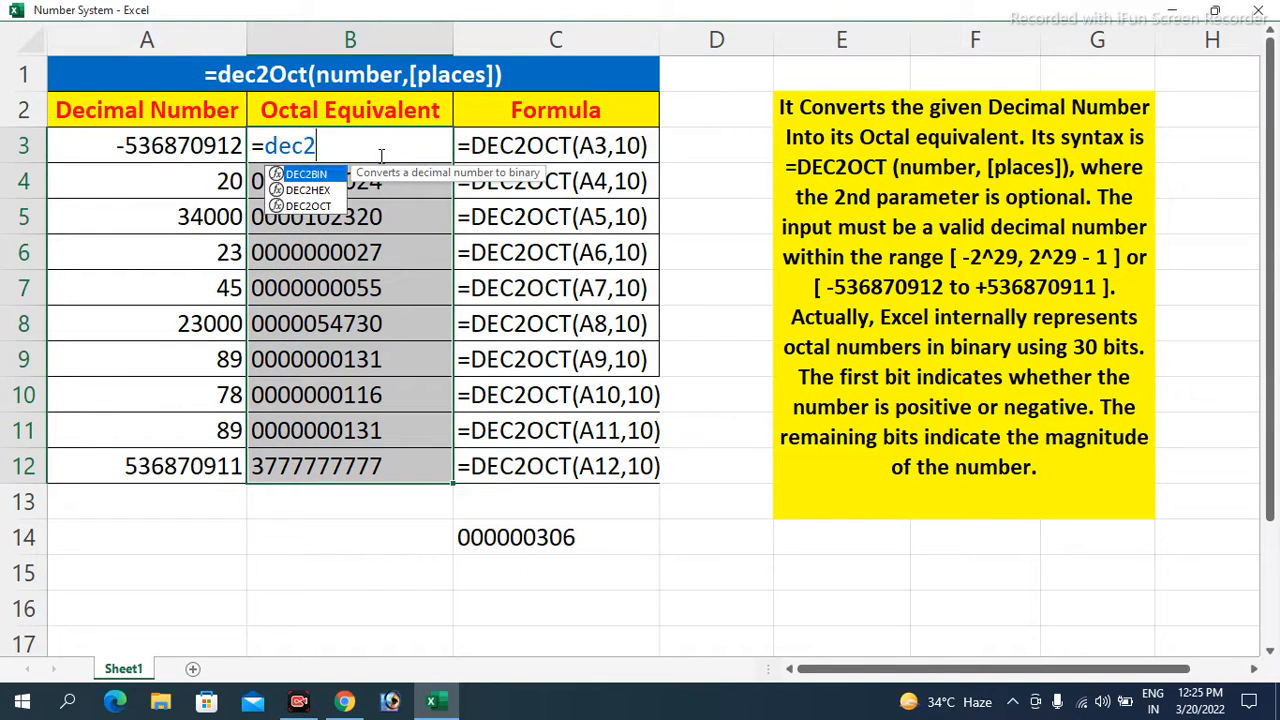
{"action": "type", "text": "oct("}
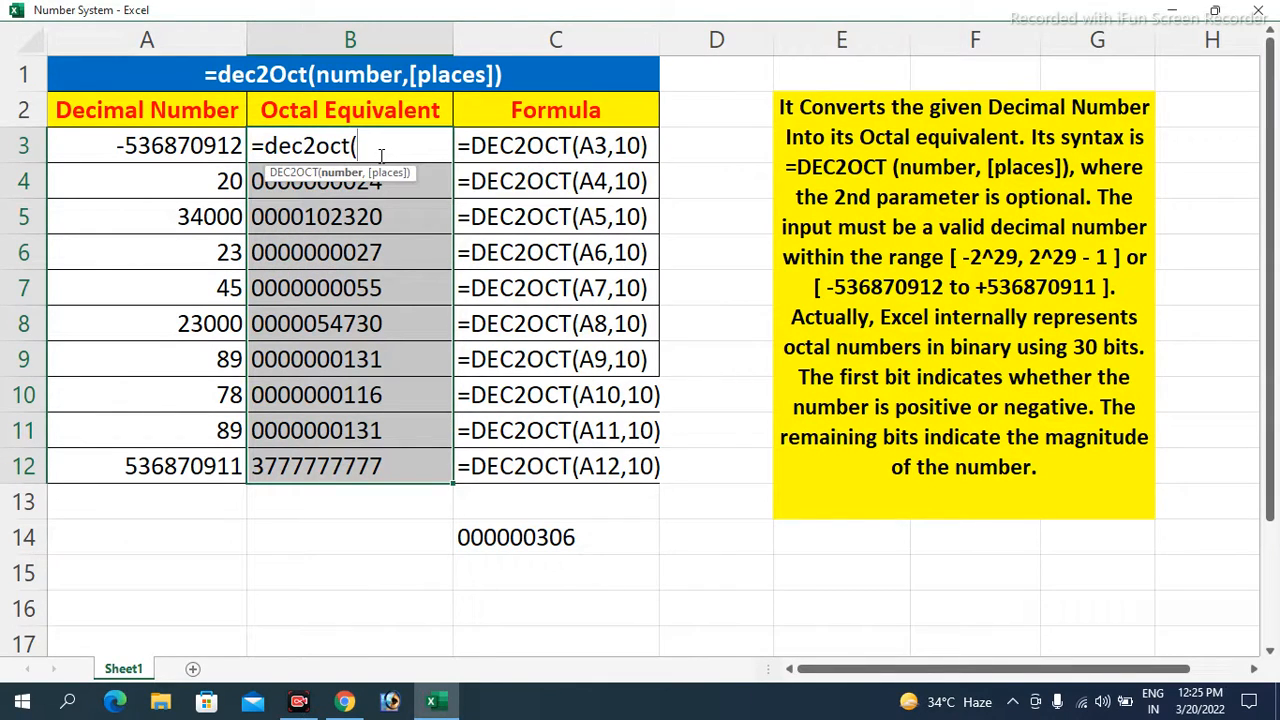
{"action": "left_click", "coordinate": [230, 147]}
{"action": "type", "text": ")"}
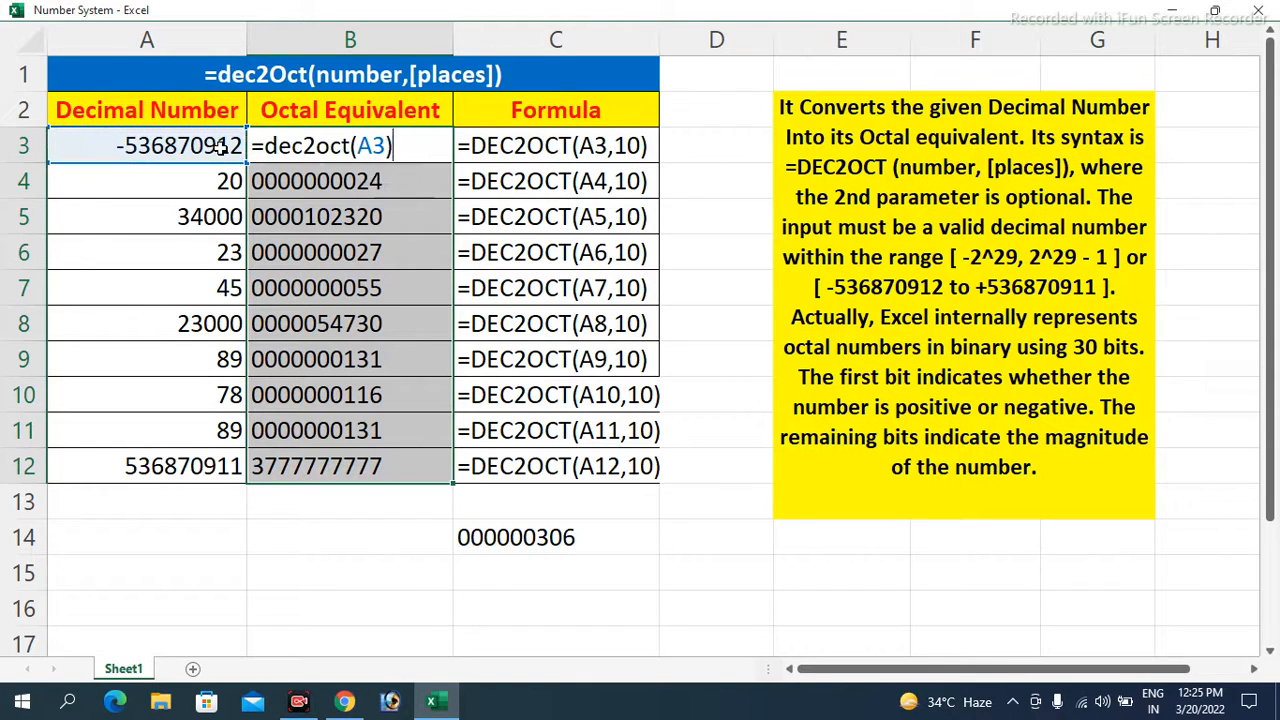
{"action": "key", "text": "ctrl+Return"}
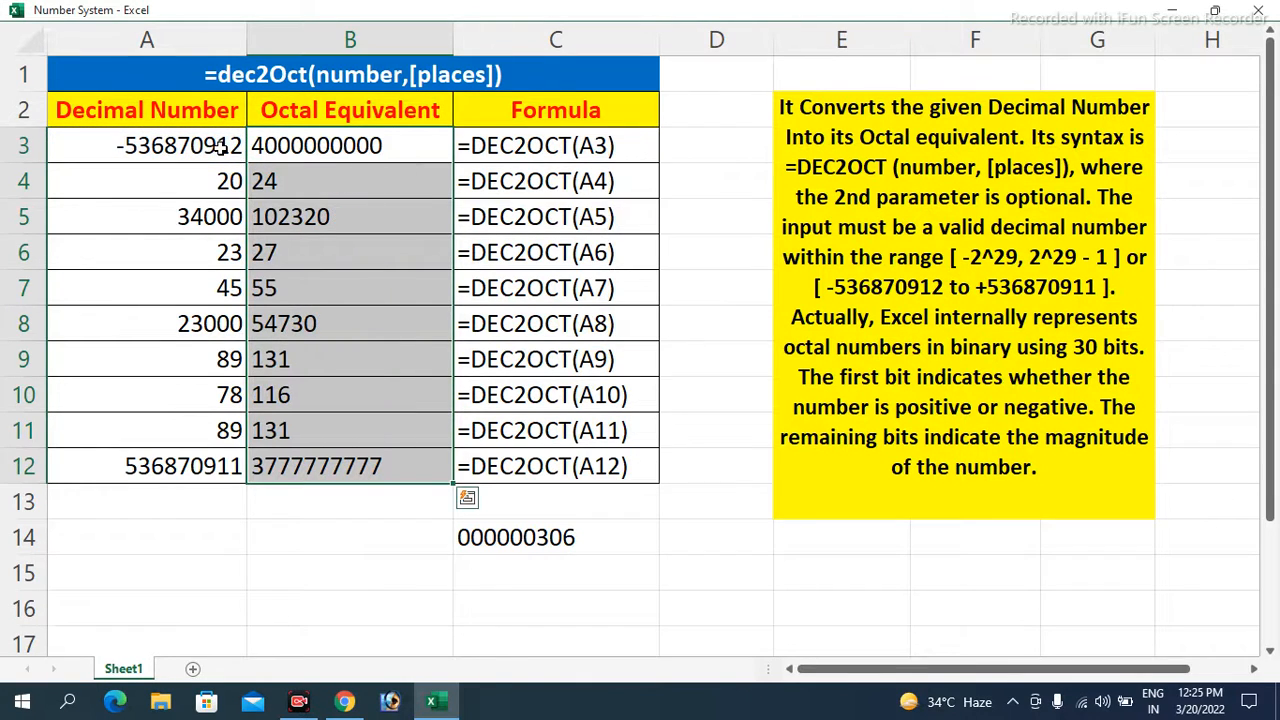
{"action": "left_click", "coordinate": [306, 194]}
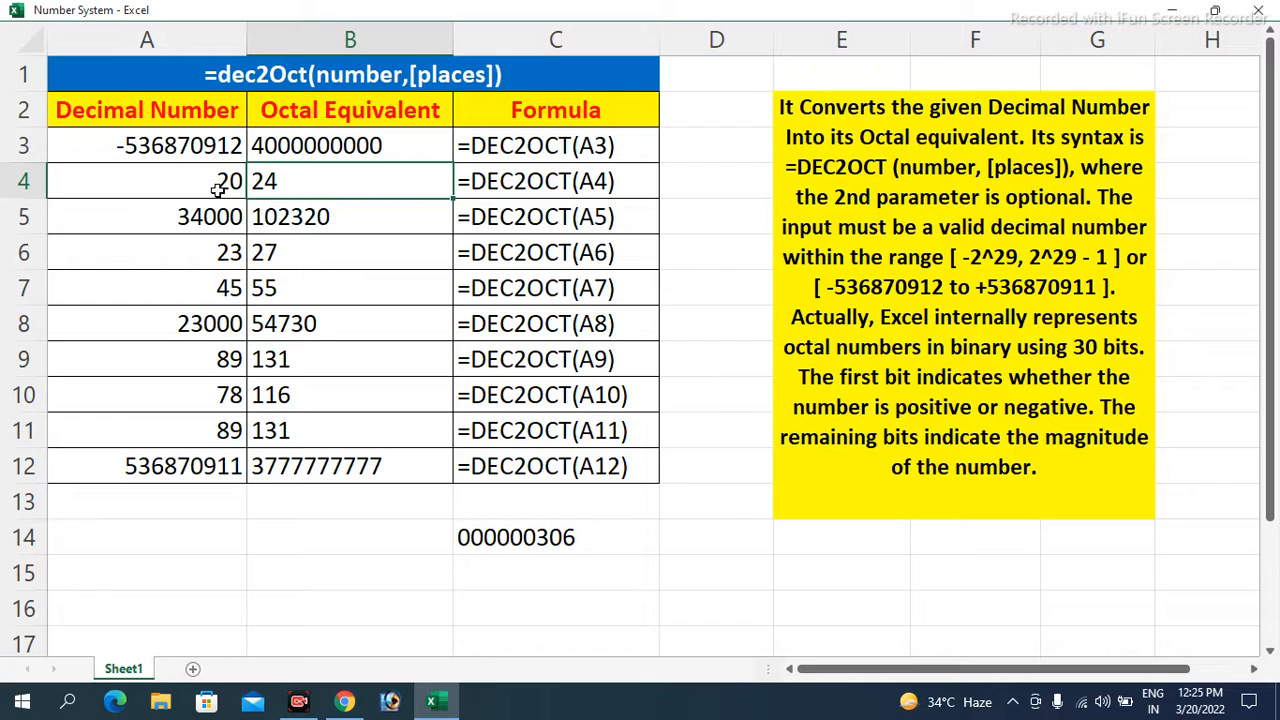
Step: Copy the A3 formula into A6 and extend it to =-2^29-1 to test a number below the lower limit
{"action": "left_click", "coordinate": [209, 147]}
{"action": "key", "text": "ctrl+c"}
{"action": "left_click", "coordinate": [203, 251]}
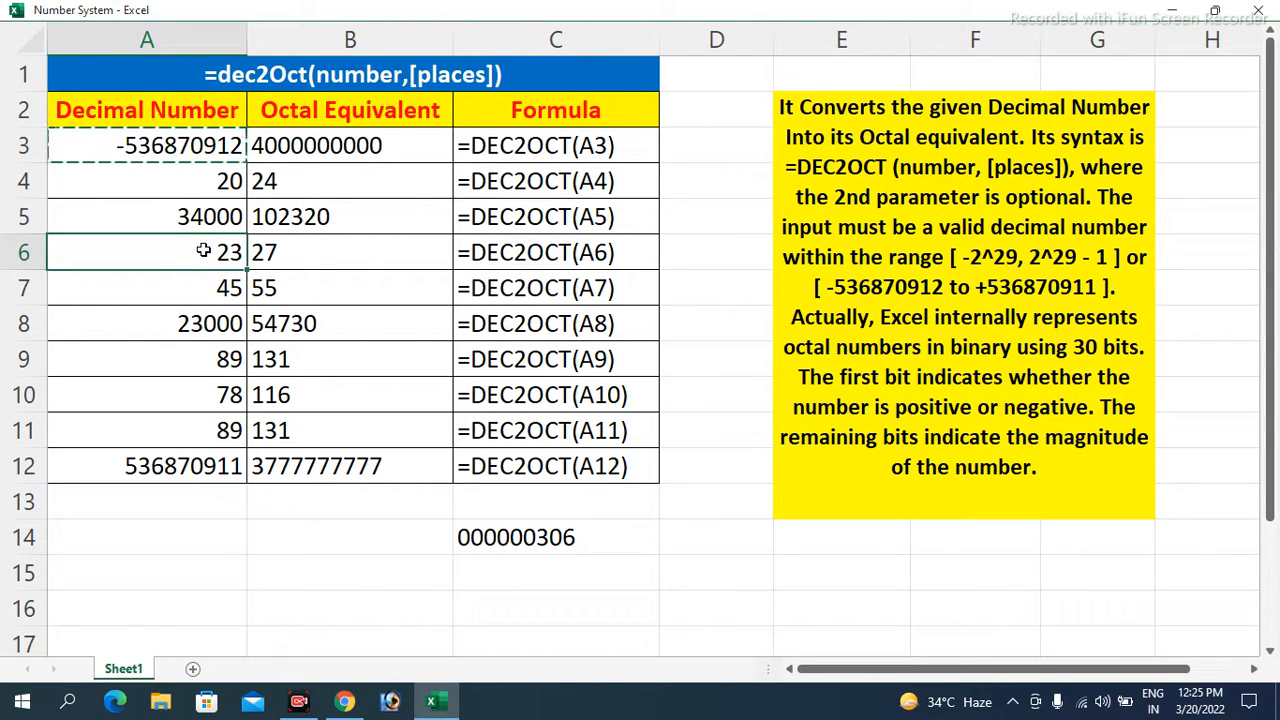
{"action": "key", "text": "ctrl+v"}
{"action": "type", "text": "=-2^29"}
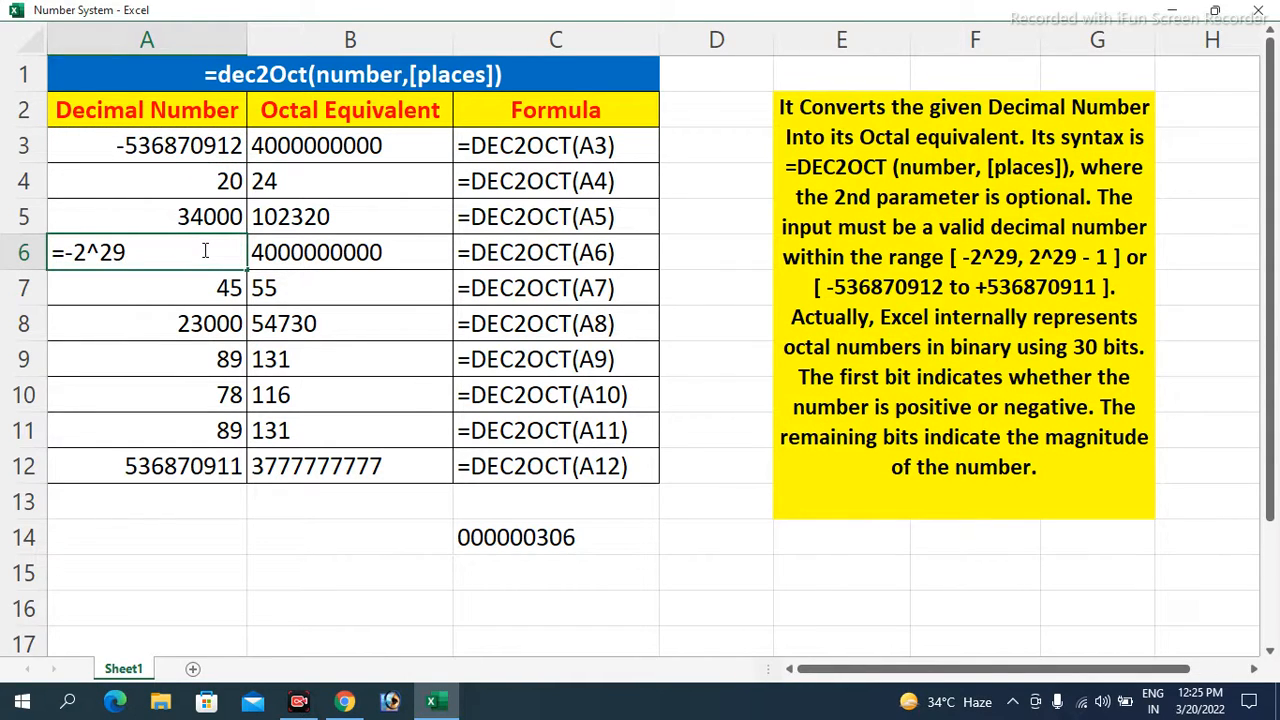
{"action": "type", "text": "-1"}
{"action": "key", "text": "Return"}
{"action": "left_click", "coordinate": [204, 252]}
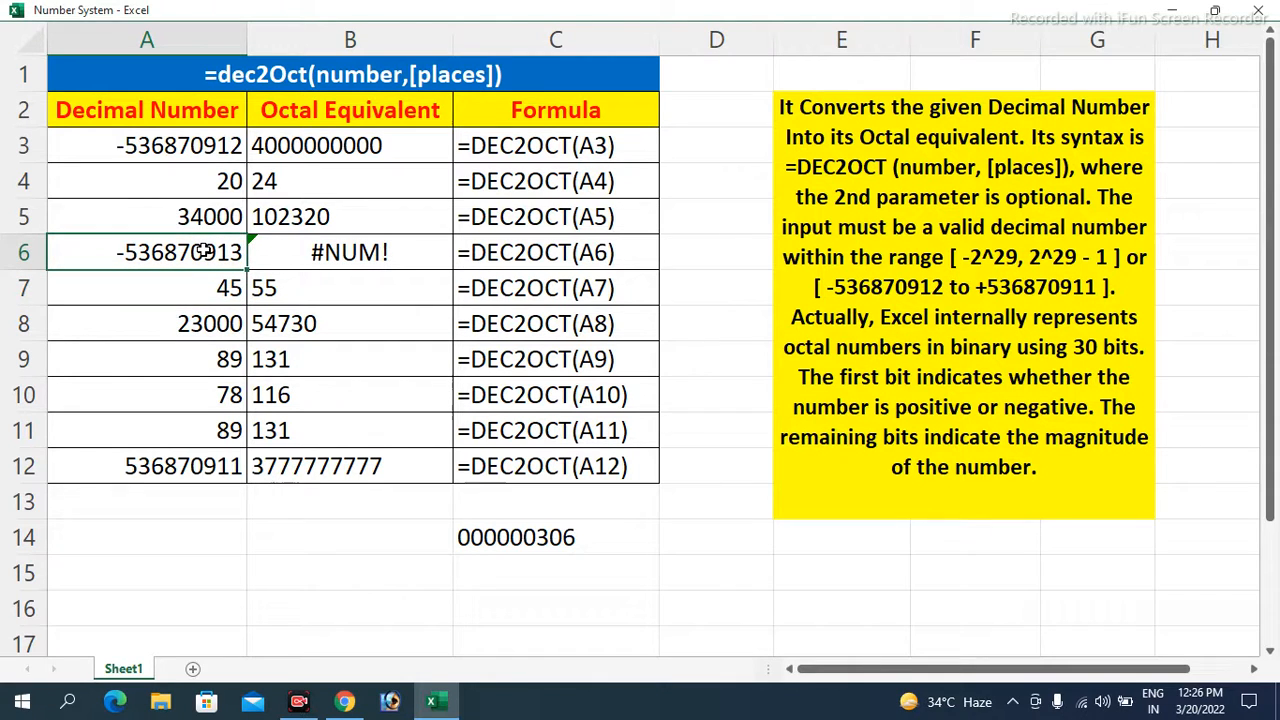
{"action": "key", "text": "Right"}
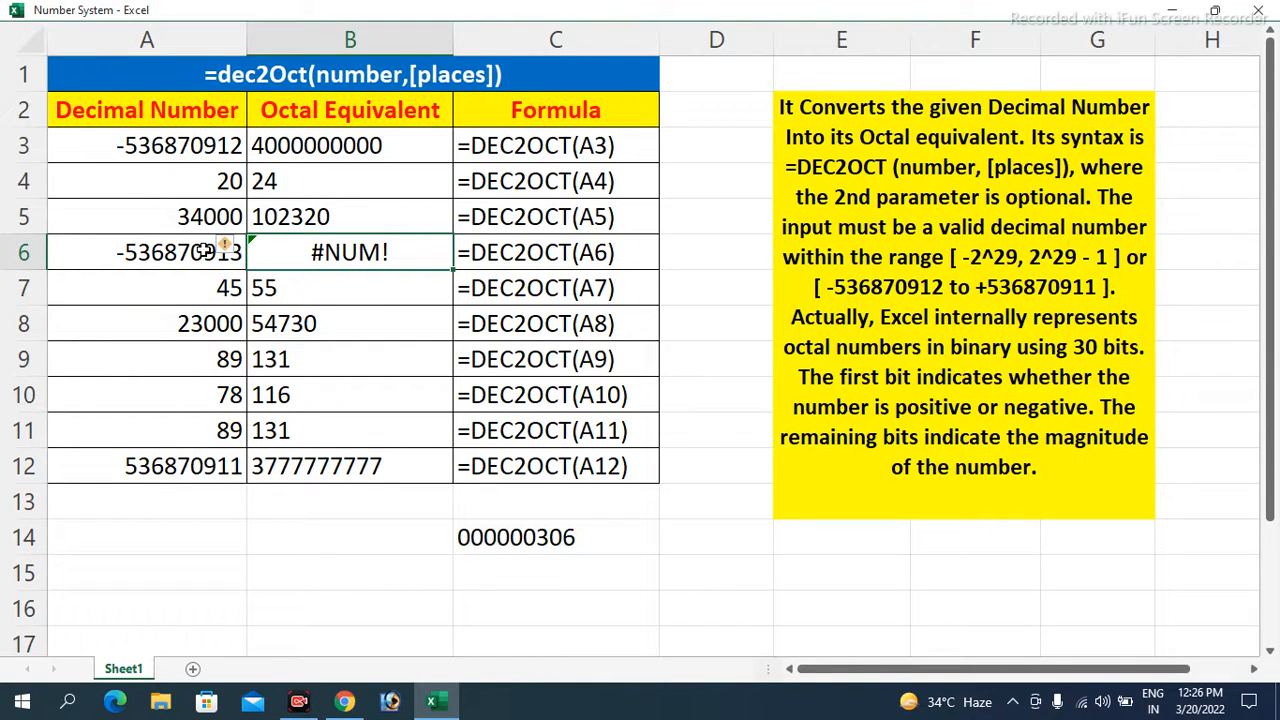
{"action": "left_click", "coordinate": [204, 252]}
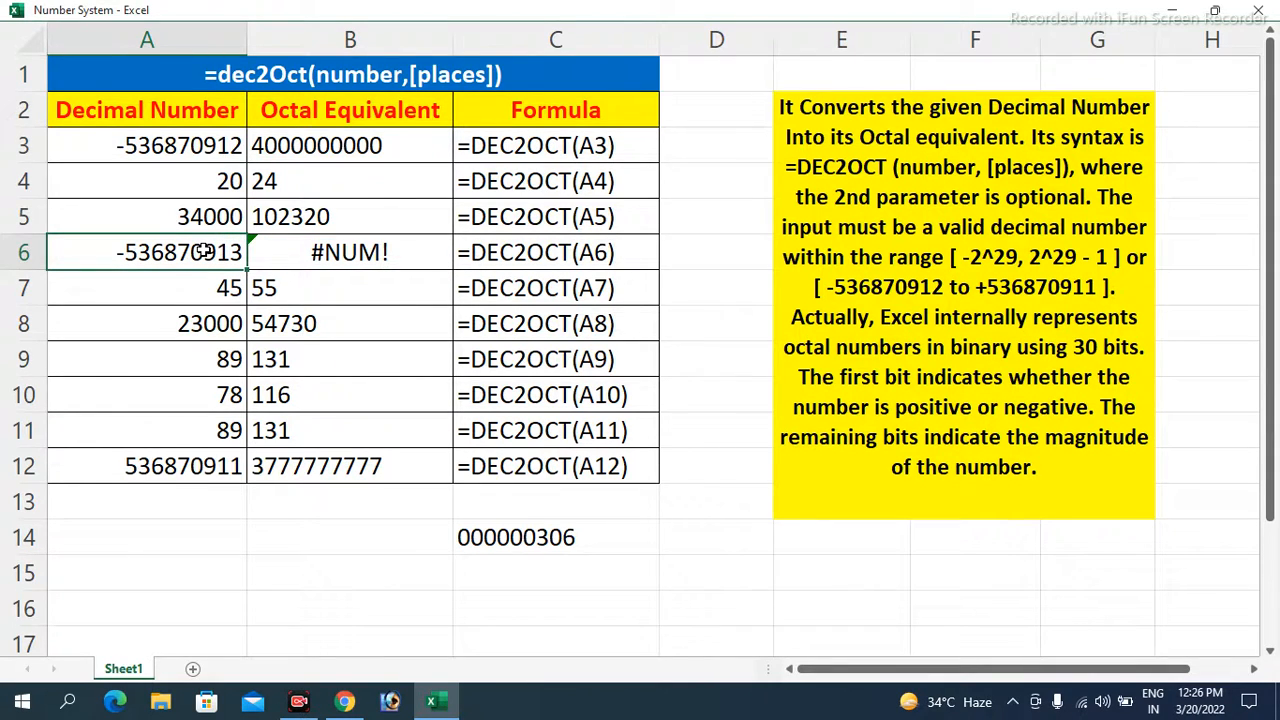
Step: Copy the A12 formula into A10 and change it to =2^29+10 to test a number above the upper limit
{"action": "key", "text": "Down"}
{"action": "key", "text": "Down"}
{"action": "key", "text": "Down"}
{"action": "key", "text": "Down"}
{"action": "key", "text": "Down"}
{"action": "key", "text": "Down"}
{"action": "key", "text": "ctrl+c"}
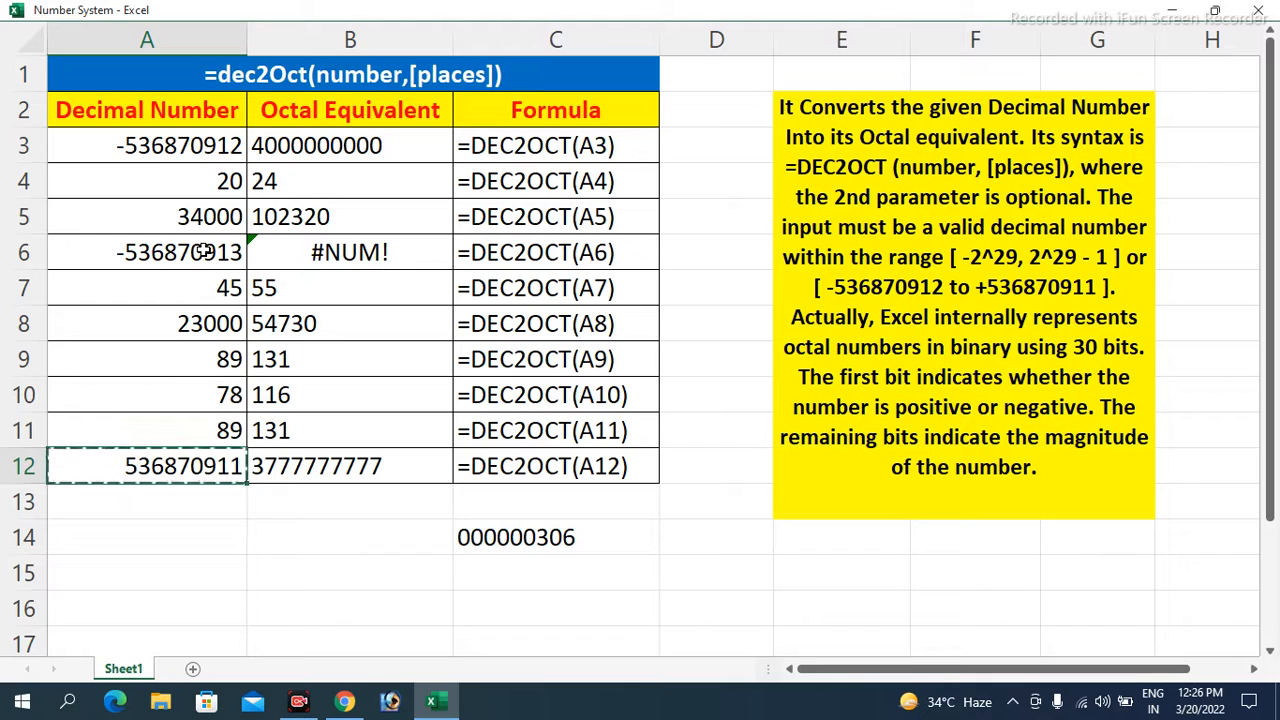
{"action": "key", "text": "Up"}
{"action": "key", "text": "Up"}
{"action": "key", "text": "ctrl+v"}
{"action": "type", "text": "=2^29-1"}
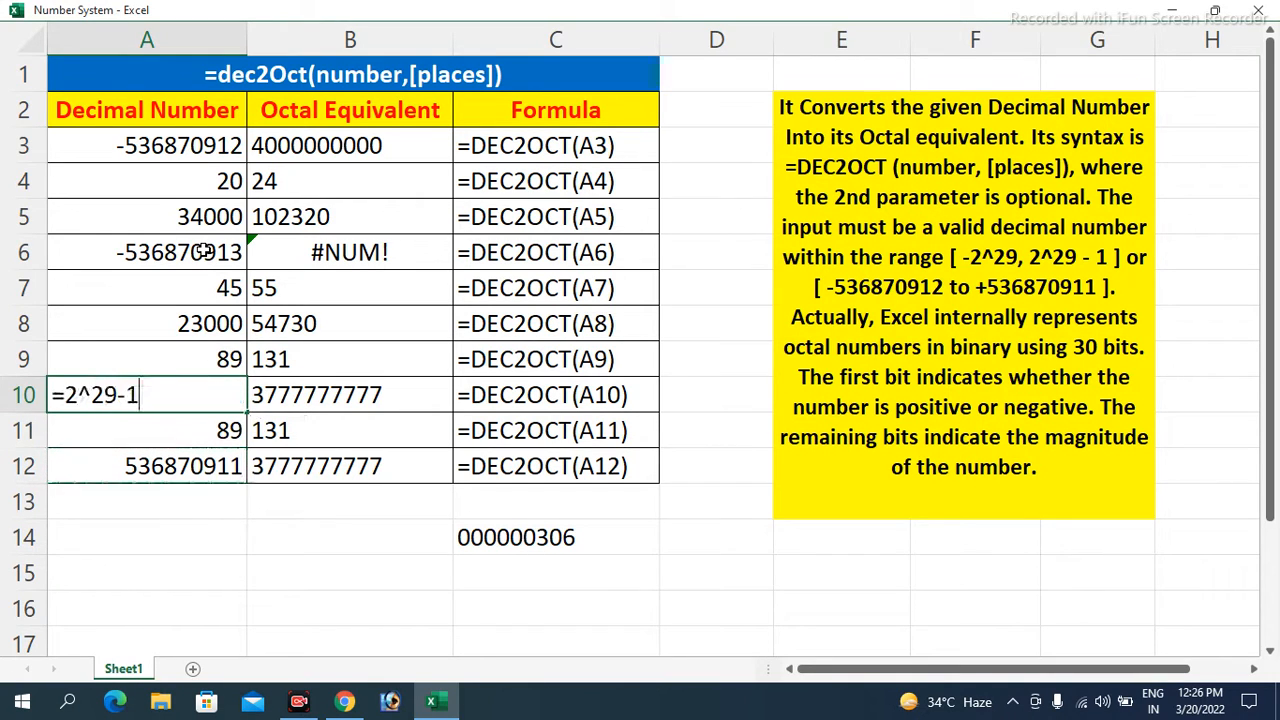
{"action": "key", "text": "BackSpace"}
{"action": "key", "text": "BackSpace"}
{"action": "type", "text": "+10"}
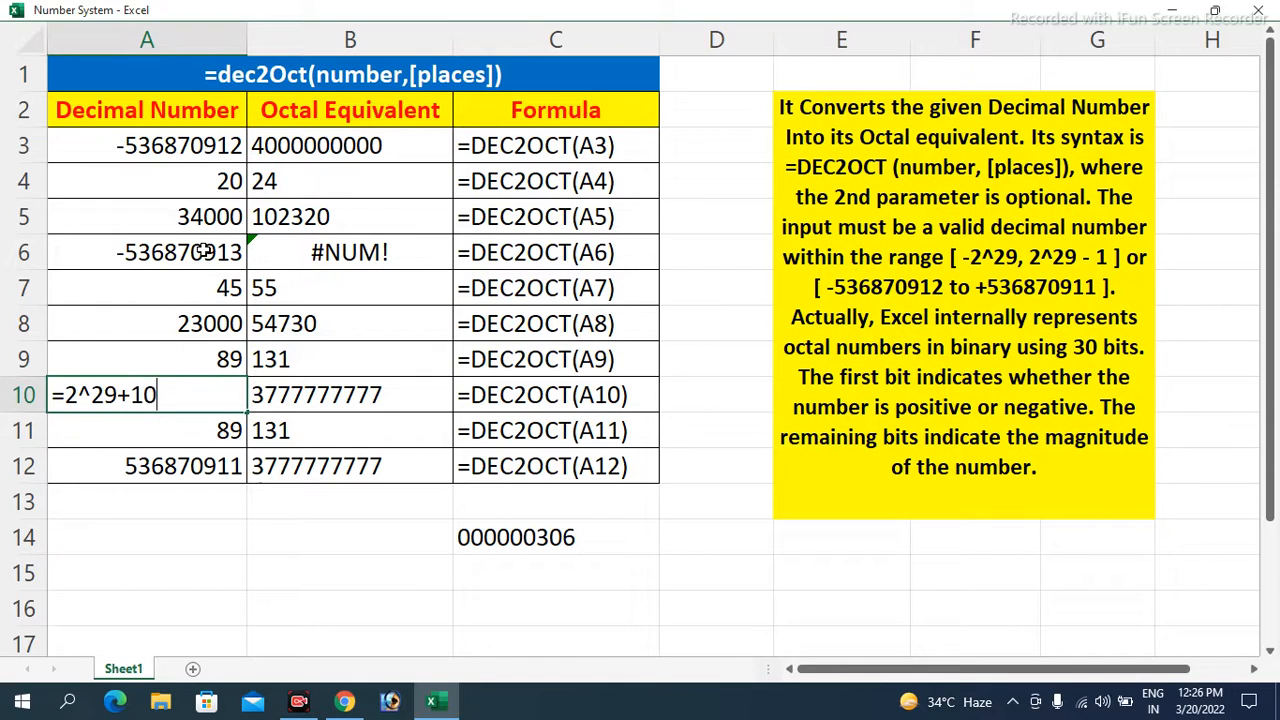
{"action": "key", "text": "Return"}
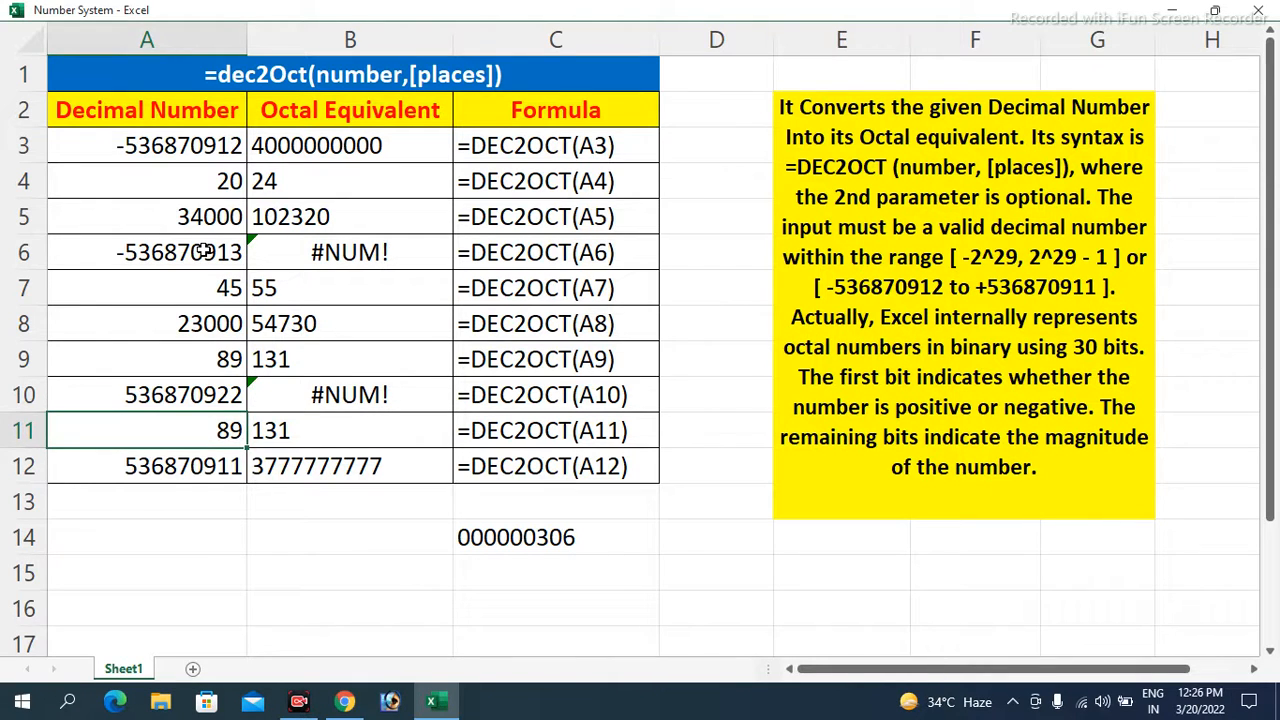
Step: Compare the value in A10 with A12, and examine the results in B6 and B10 against the range note in column E
{"action": "key", "text": "Up"}
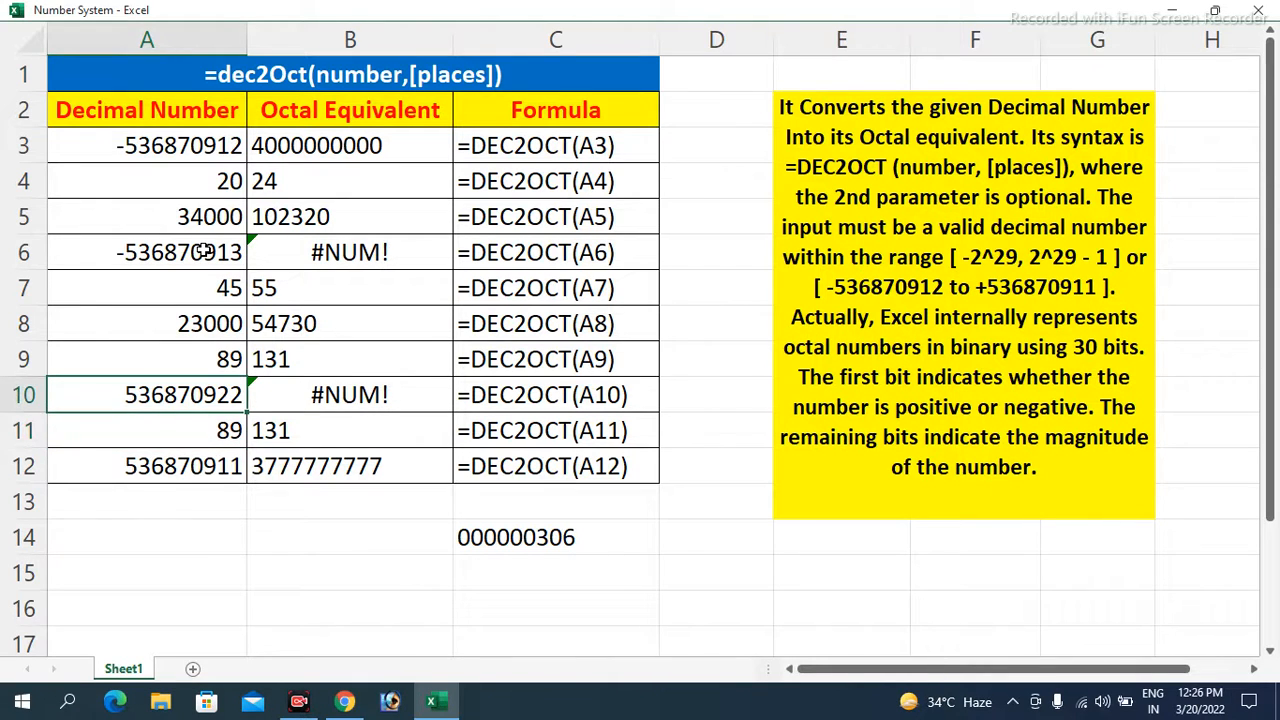
{"action": "left_click", "coordinate": [190, 463]}
{"action": "left_click", "coordinate": [192, 400]}
{"action": "left_click", "coordinate": [330, 398]}
{"action": "left_click", "coordinate": [382, 256]}
{"action": "left_click", "coordinate": [376, 397]}
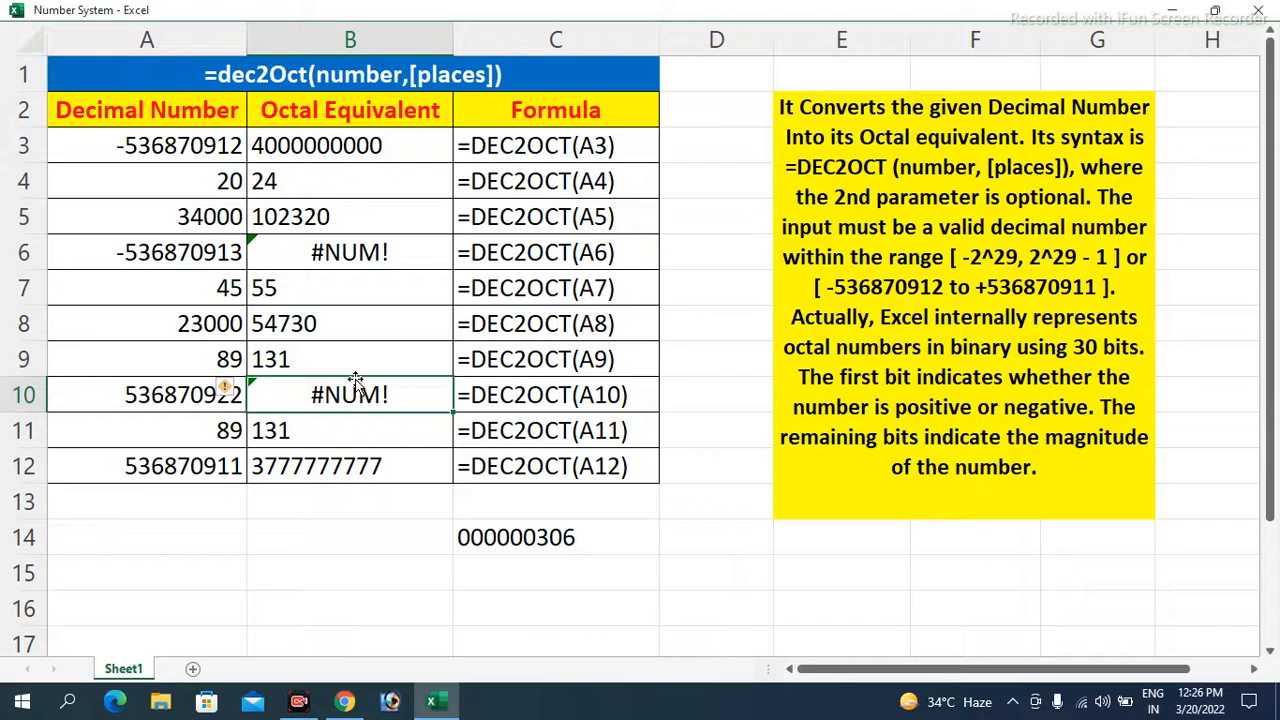
{"action": "left_click", "coordinate": [962, 272]}
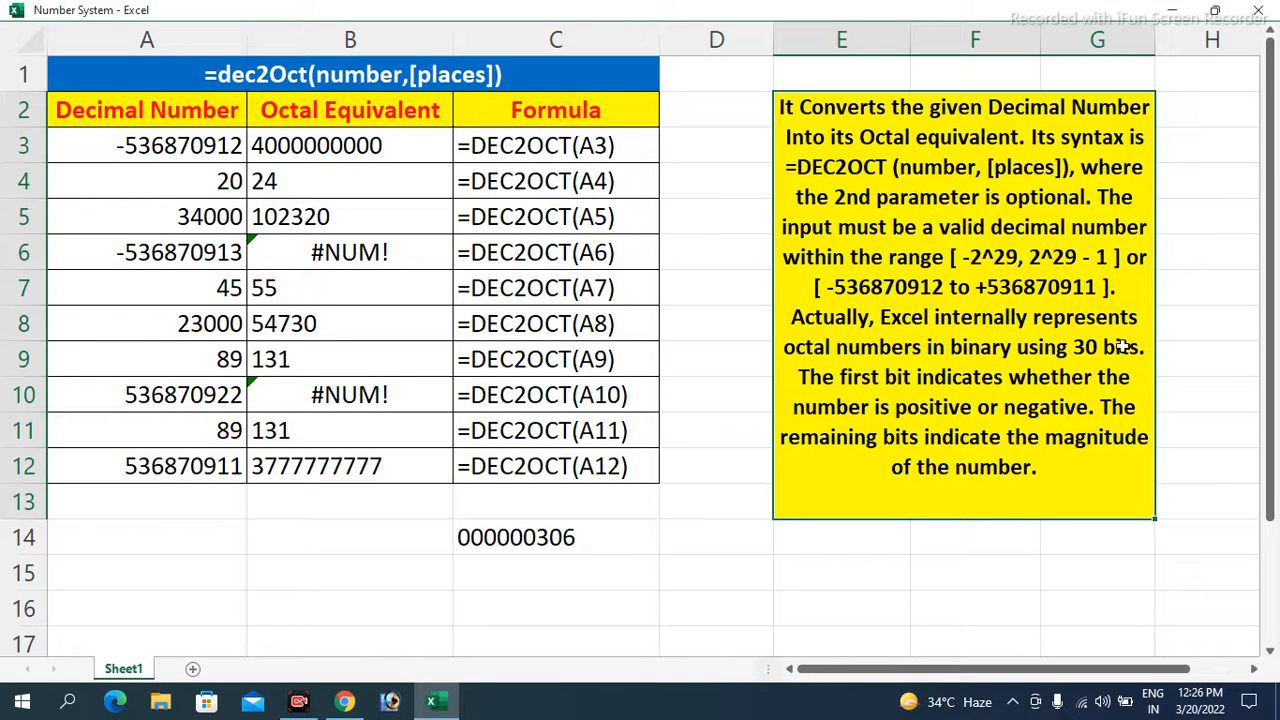
Step: Clear the octal results in column B and enter =DEC2OCT(A3) in B3
{"action": "left_click_drag", "start_coordinate": [368, 178], "coordinate": [366, 485]}
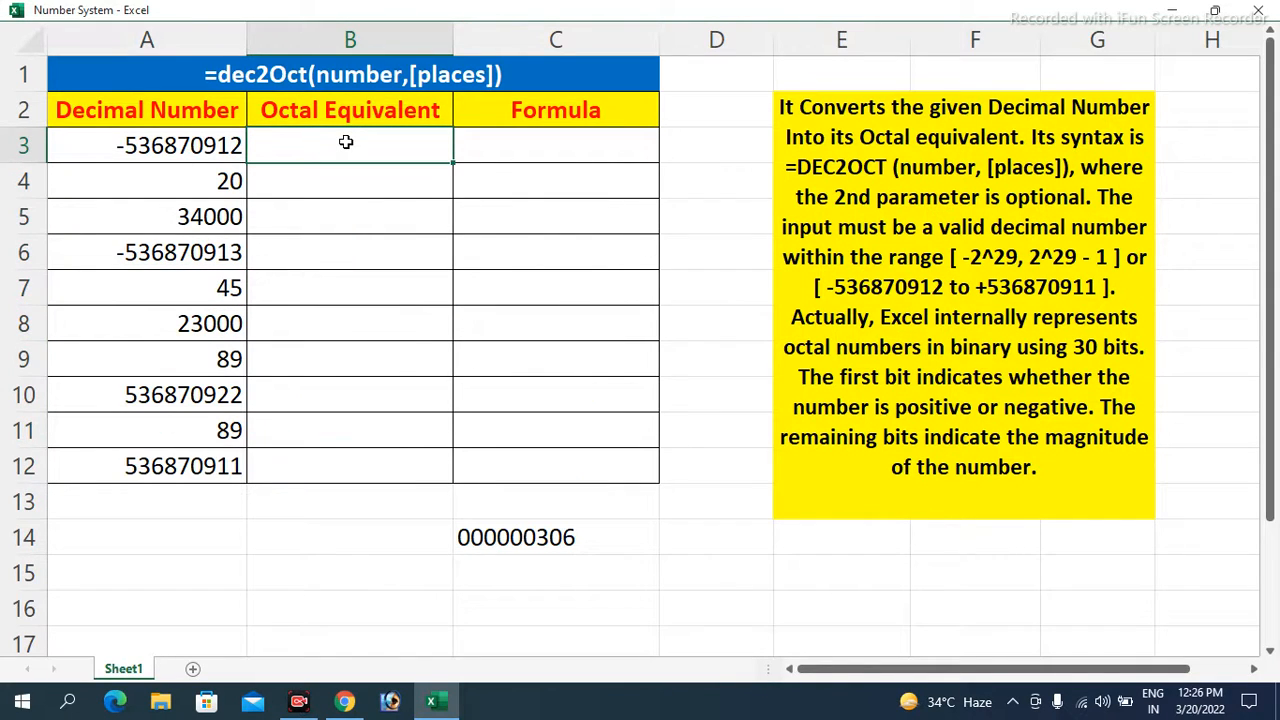
{"action": "double_click", "coordinate": [345, 142]}
{"action": "type", "text": "=dec2"}
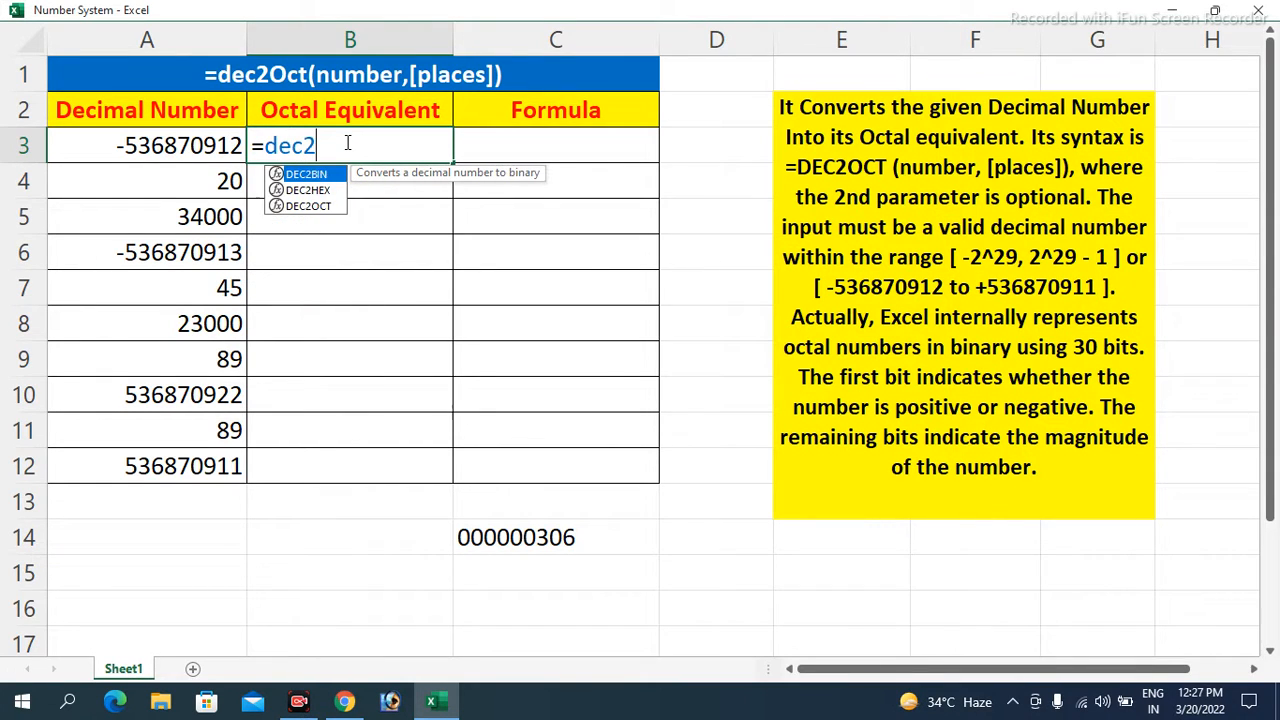
{"action": "type", "text": "oct("}
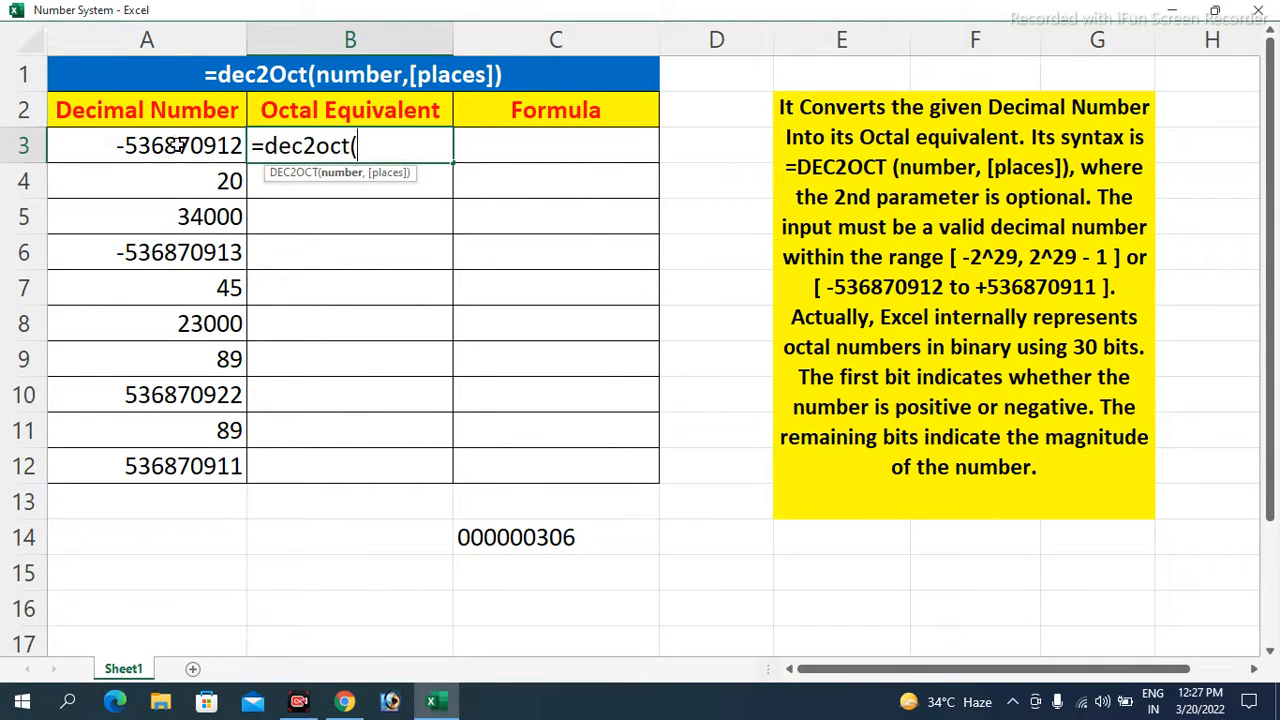
{"action": "left_click", "coordinate": [176, 145]}
{"action": "type", "text": ")"}
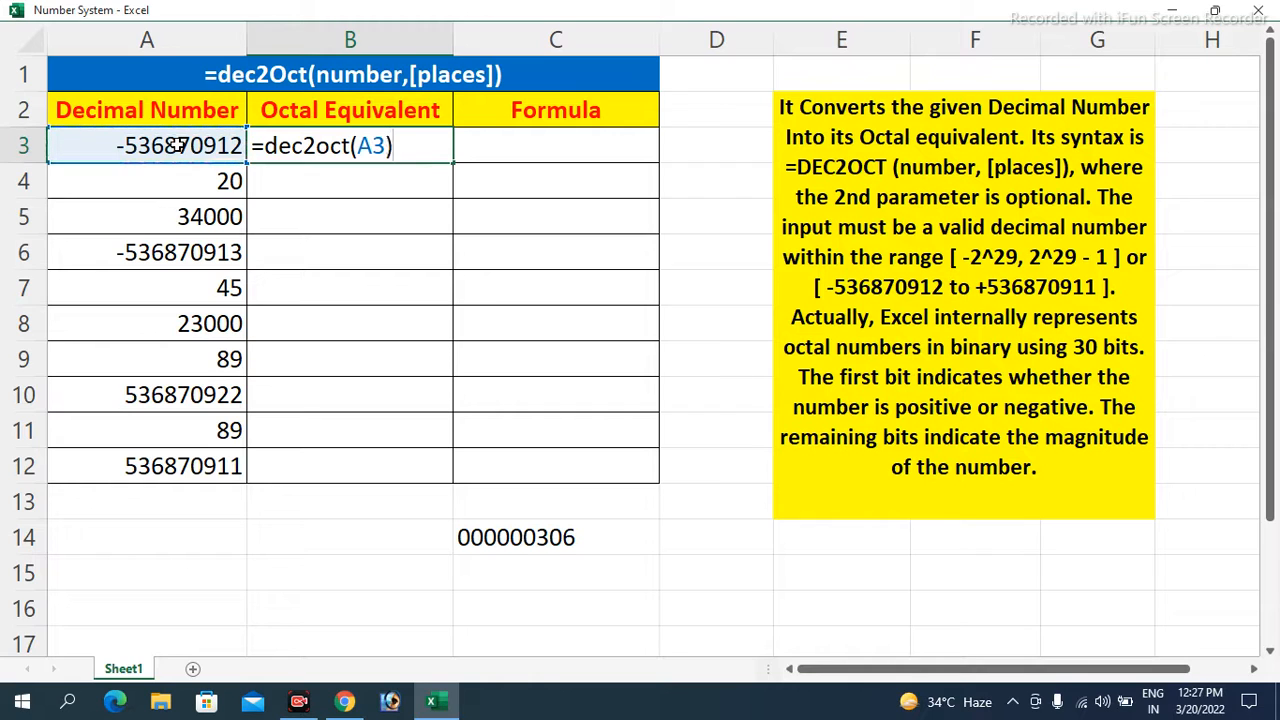
{"action": "key", "text": "Return"}
Step: Fill the DEC2OCT formula from B3 down through B12
{"action": "key", "text": "shift+Down"}
{"action": "key", "text": "shift+Down"}
{"action": "key", "text": "shift+Down"}
{"action": "key", "text": "shift+Down"}
{"action": "key", "text": "shift+Down"}
{"action": "key", "text": "shift+Down"}
{"action": "key", "text": "shift+Down"}
{"action": "key", "text": "shift+Down"}
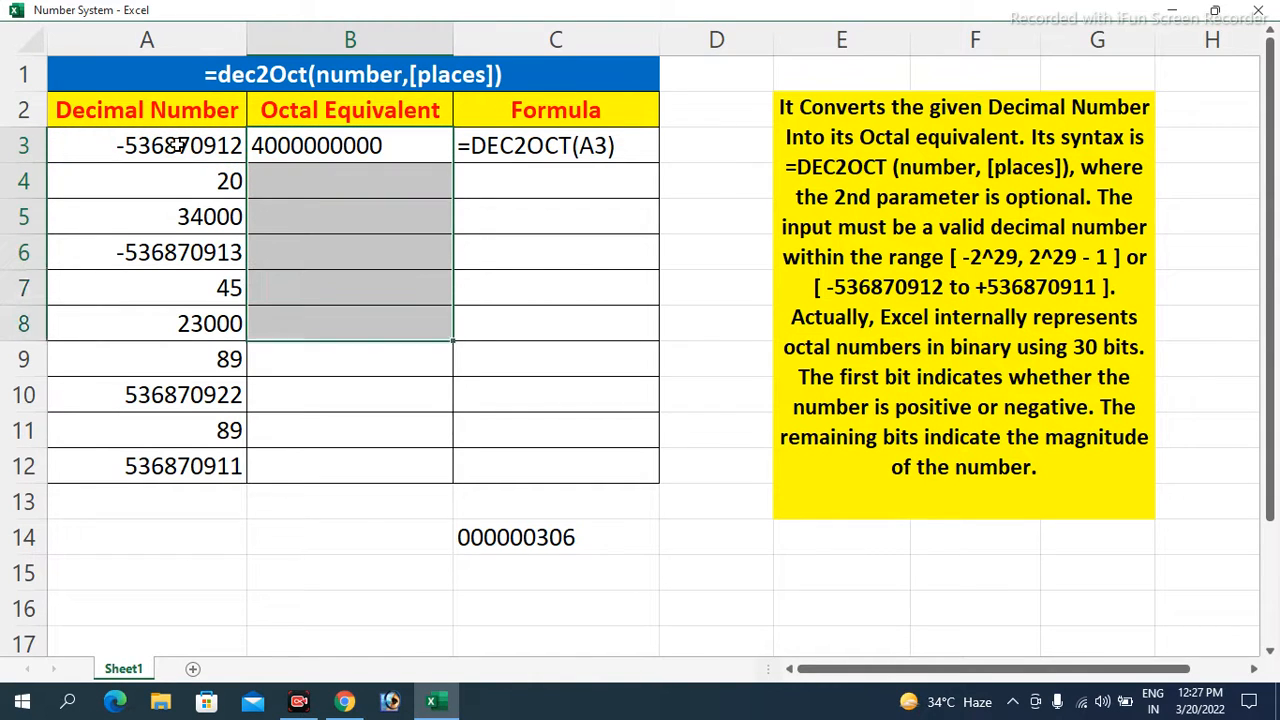
{"action": "type", "text": "24"}
{"action": "key", "text": "ctrl+d"}
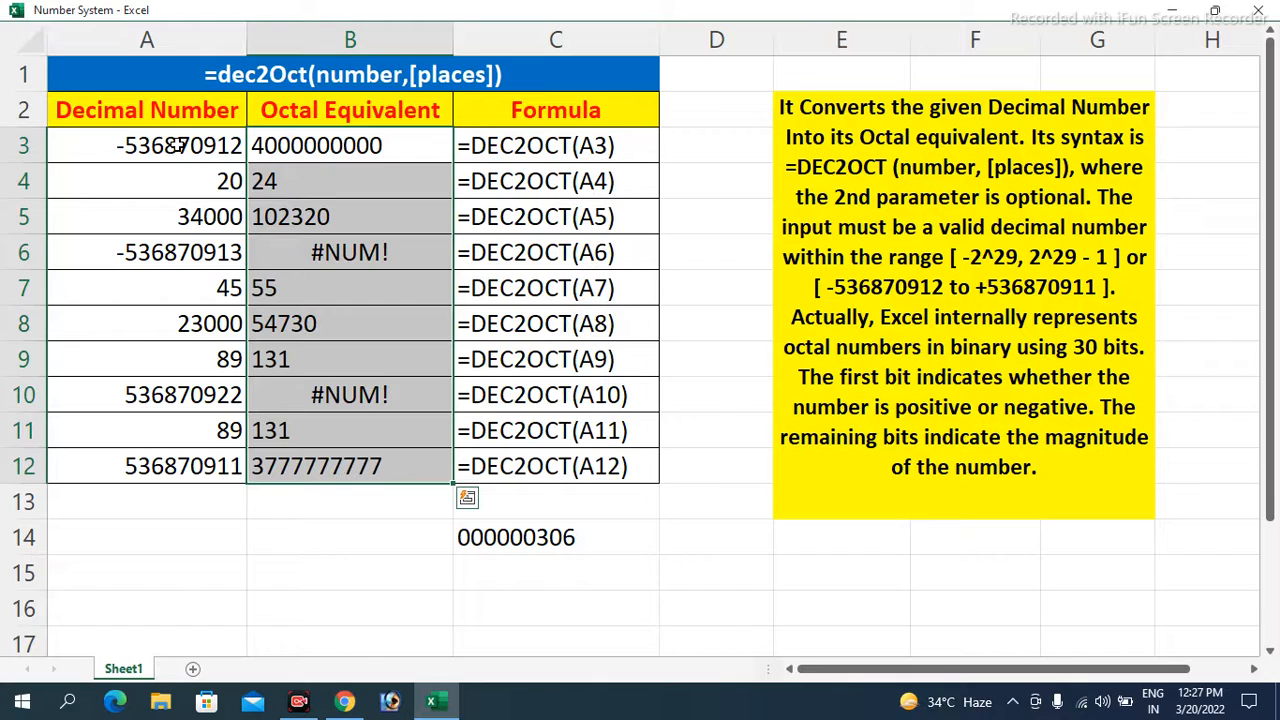